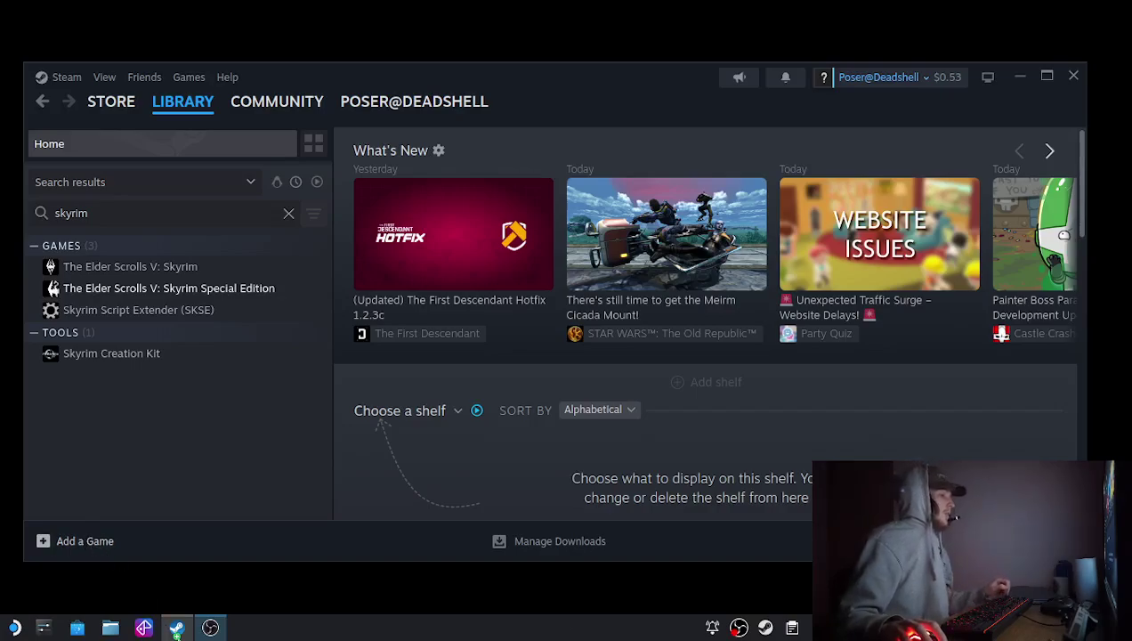
Open modmanager.zip from Documents in Ark and move the archive window aside
left_click(113, 630)
left_click(129, 259)
scroll(356, 302, "down", 1)
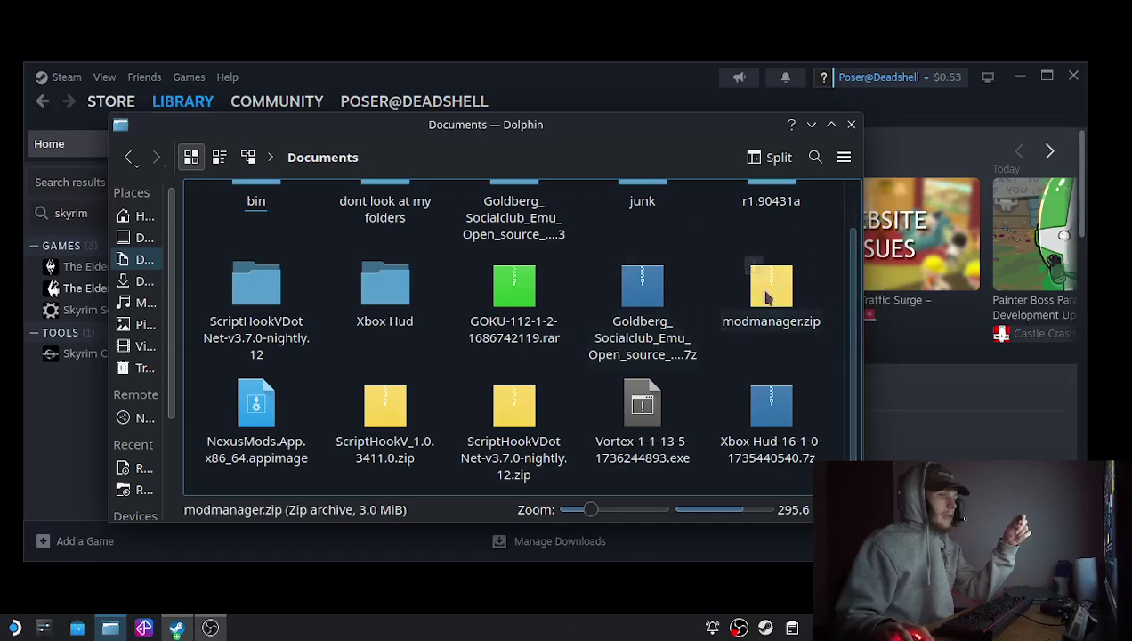
double_click(761, 285)
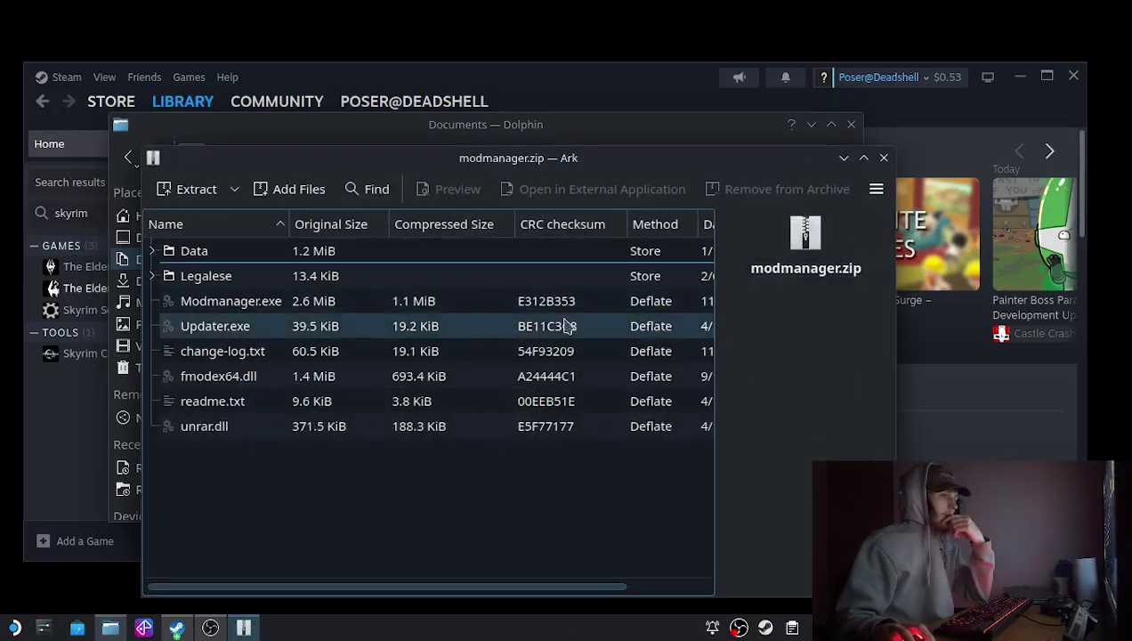
left_click_drag(352, 160, 610, 130)
Open the empty modtools folder in the Home directory
left_click(145, 215)
scroll(391, 290, "down", 6)
scroll(392, 292, "up", 2)
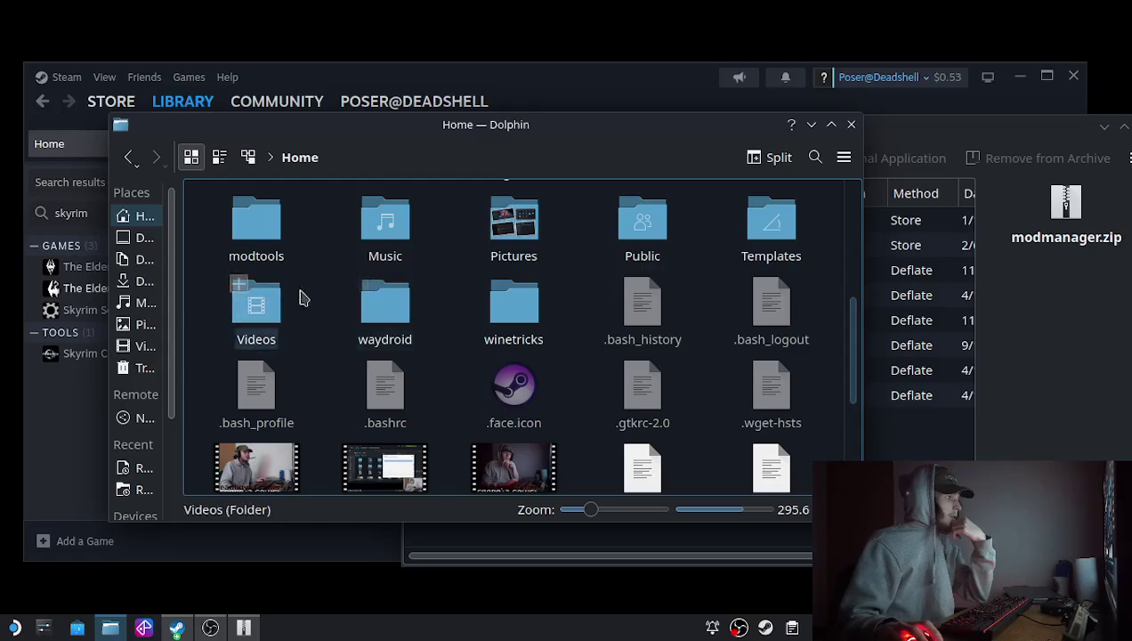
scroll(277, 313, "up", 2)
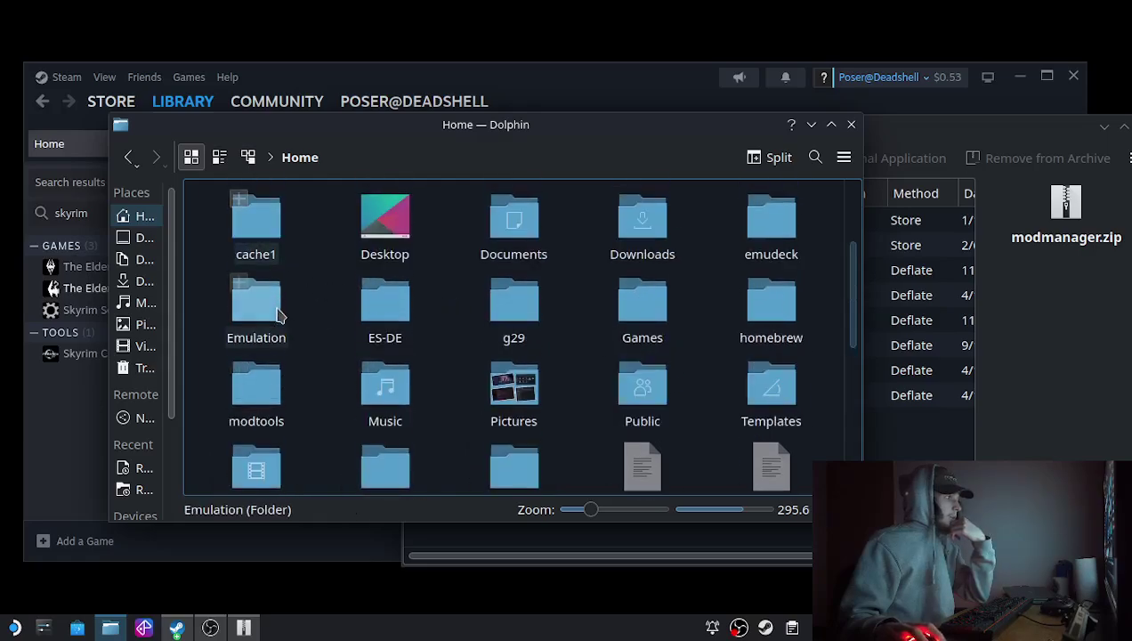
double_click(254, 385)
Create a new folder named fluffy inside modtools and open it
right_click(263, 224)
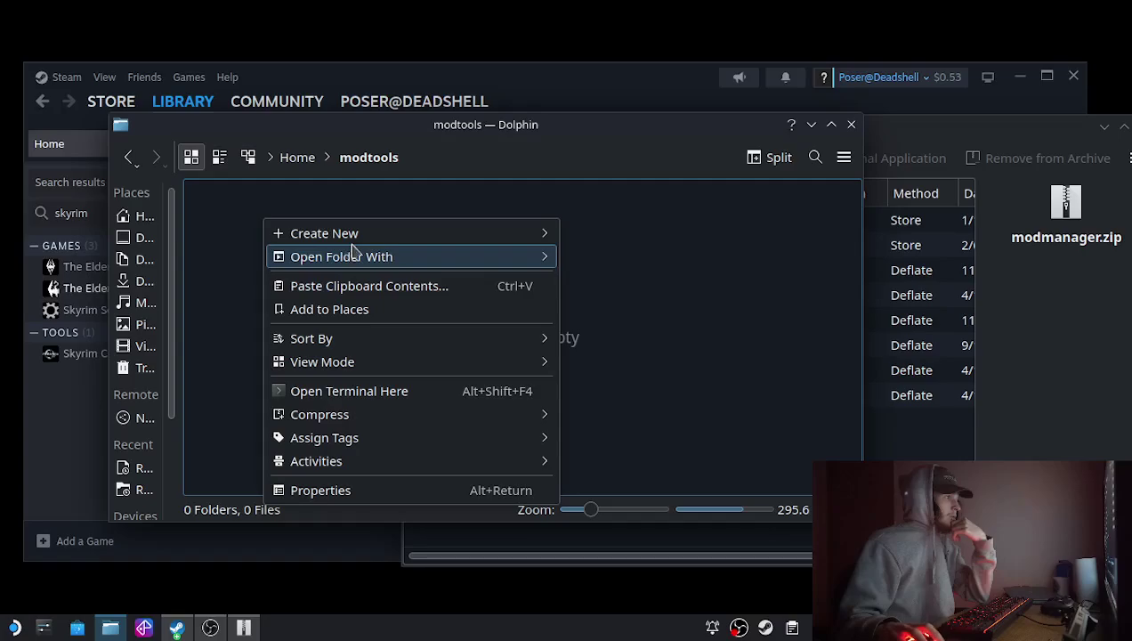
mouse_move(534, 233)
left_click(581, 234)
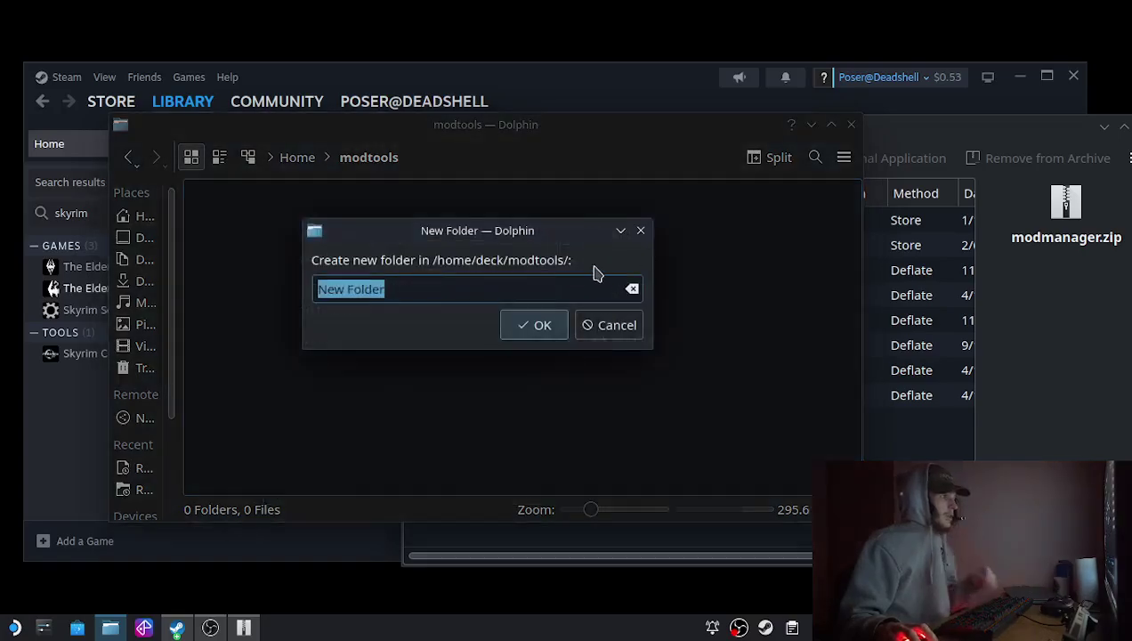
key("BackSpace")
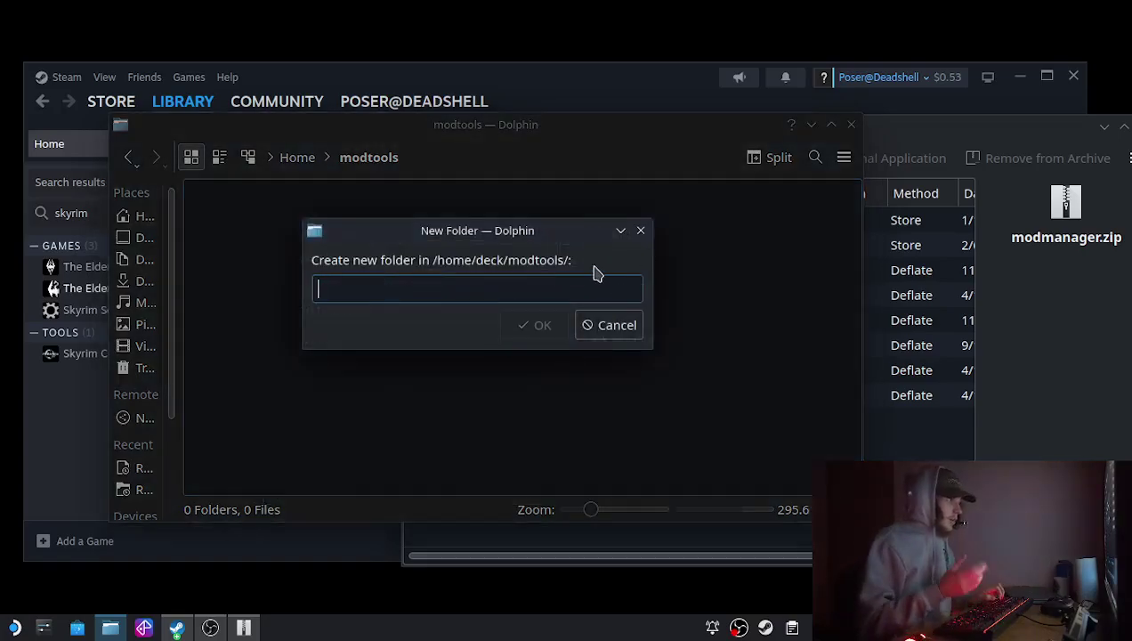
type("fl")
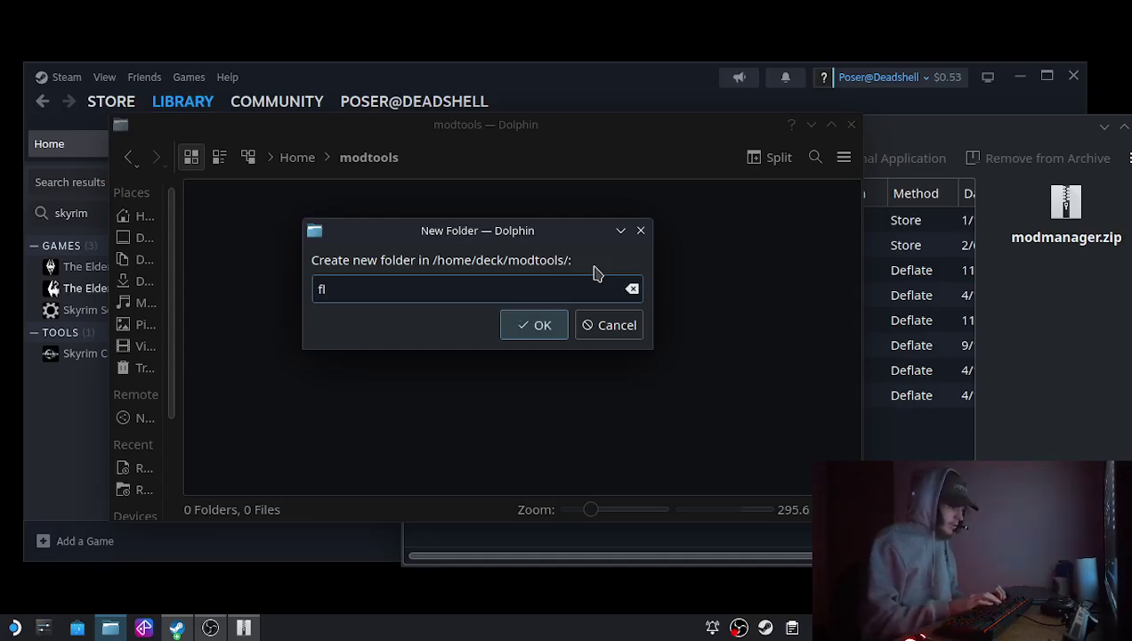
type("uffy")
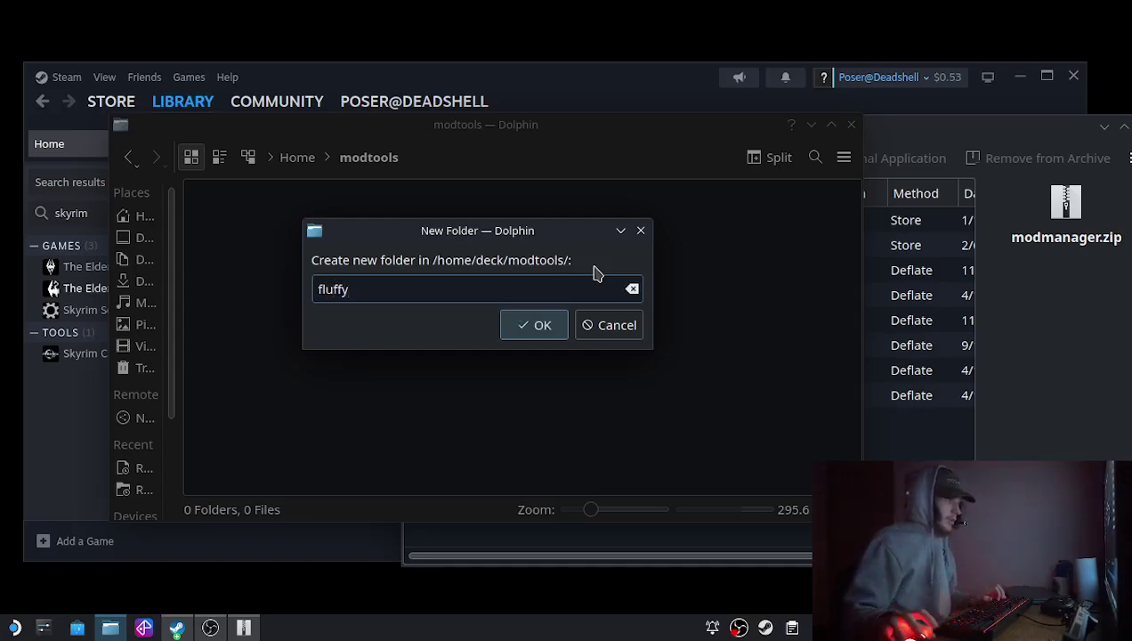
left_click(547, 326)
double_click(245, 220)
Extract all modmanager.zip entries into the fluffy folder, then close the file manager
left_click(907, 448)
left_click_drag(574, 428, 286, 227)
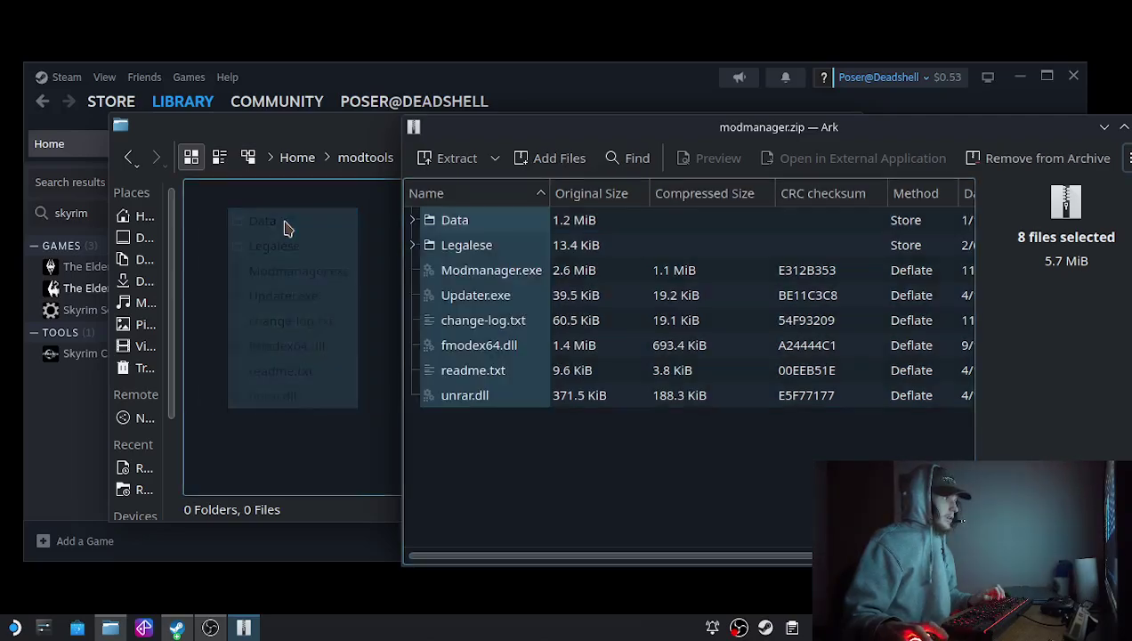
left_click(352, 440)
left_click_drag(976, 130, 676, 134)
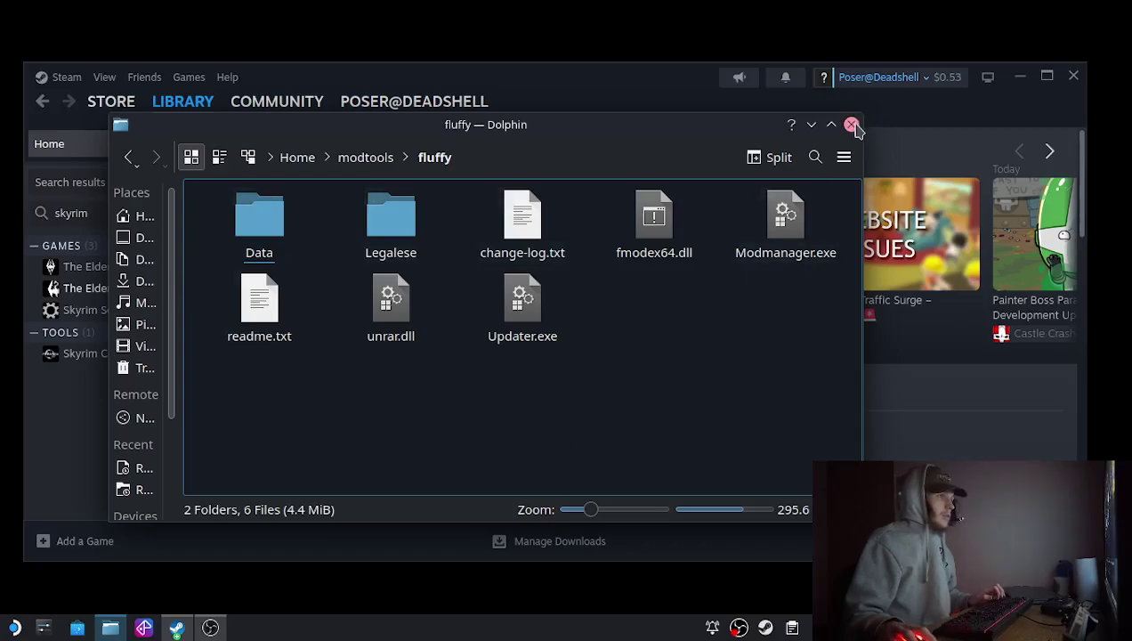
left_click(852, 125)
Add modtools/fluffy/Modmanager.exe to the Steam library as a non-Steam game
left_click(85, 540)
left_click(169, 569)
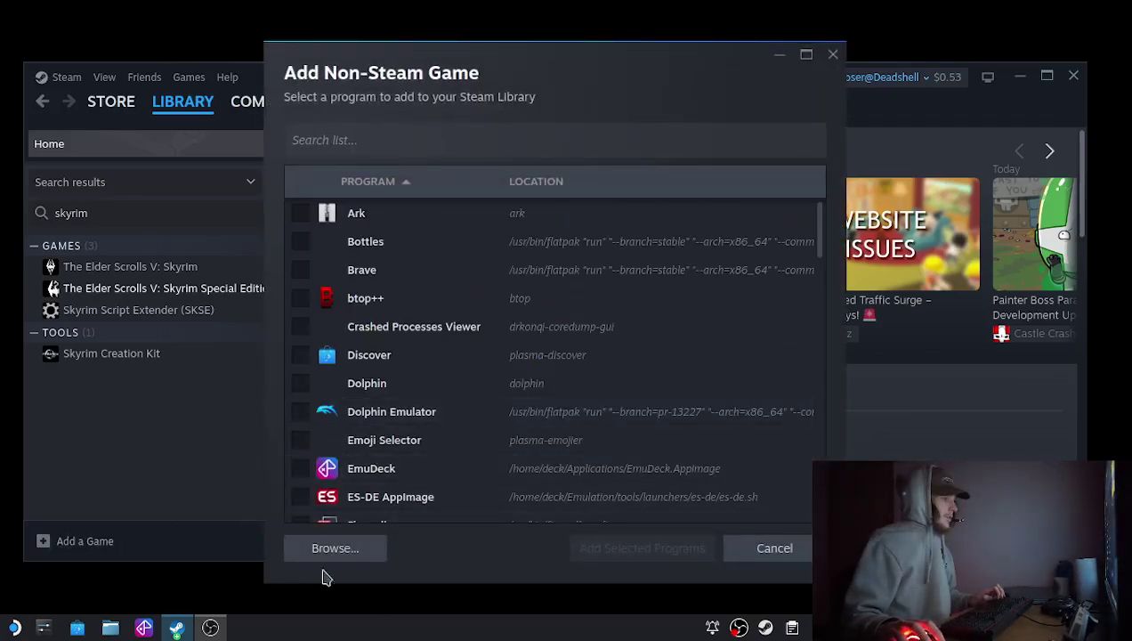
left_click(351, 551)
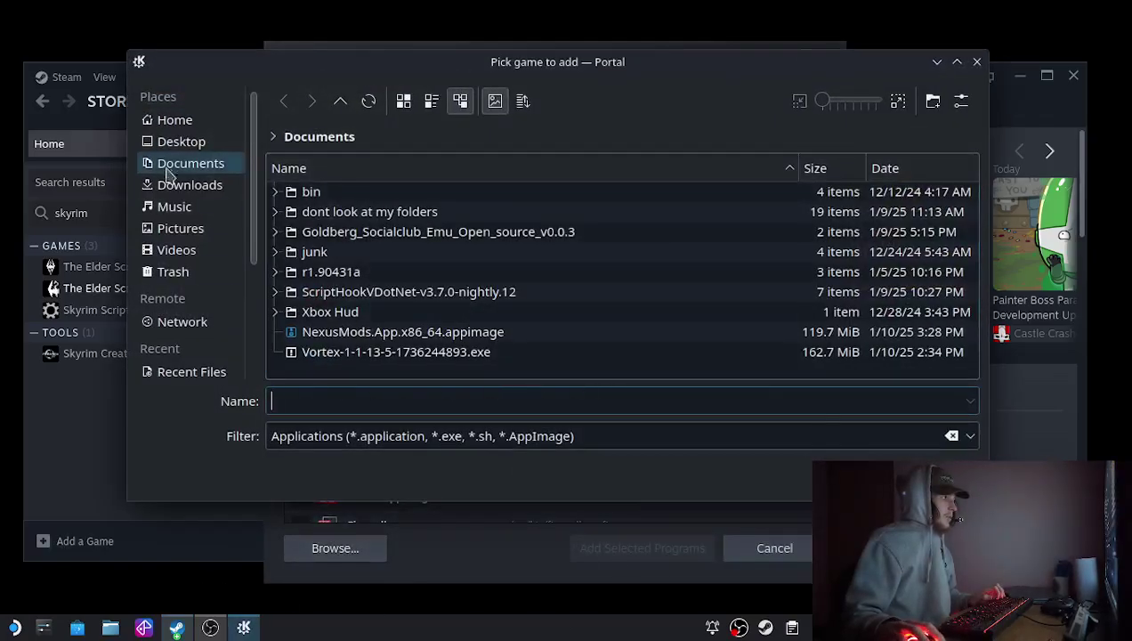
left_click(174, 123)
scroll(498, 307, "down", 5)
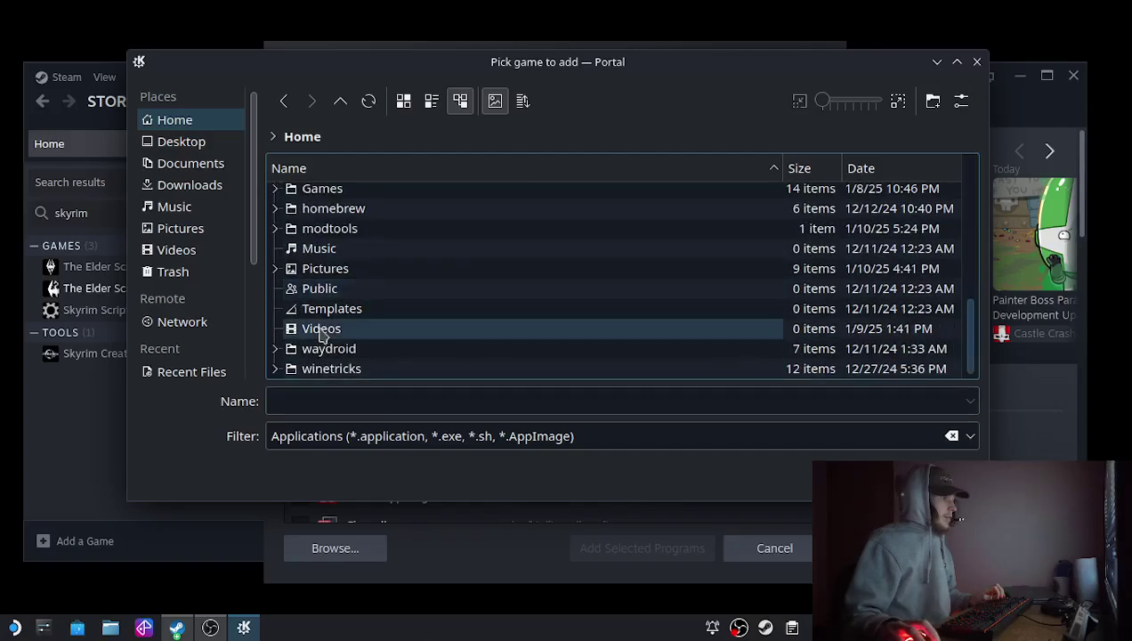
left_click(276, 228)
left_click(291, 250)
left_click(374, 310)
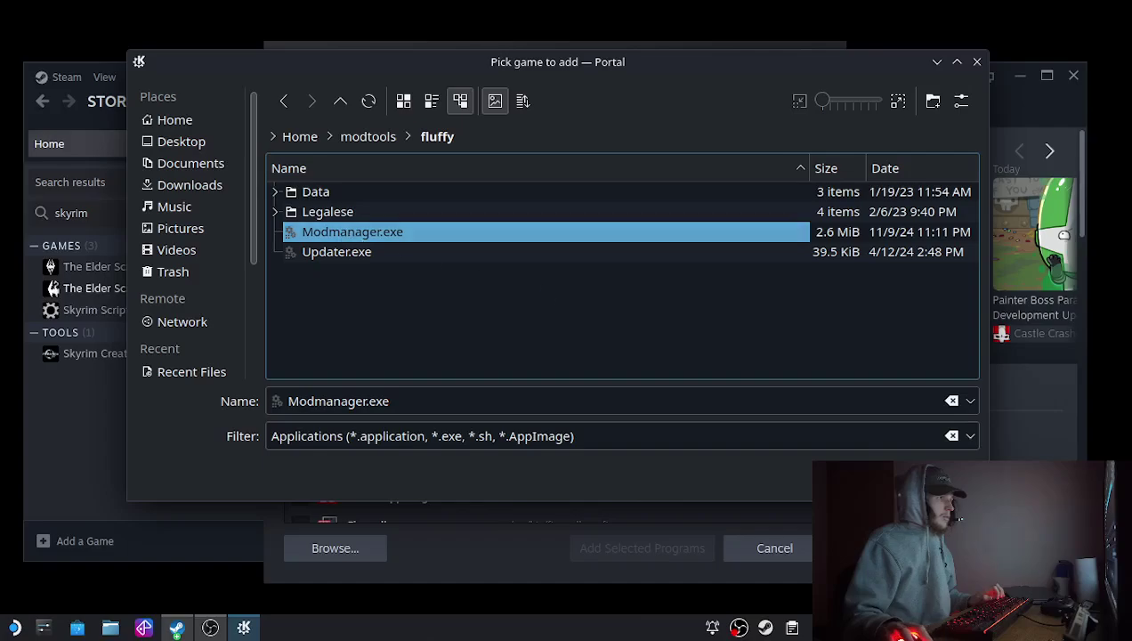
double_click(346, 233)
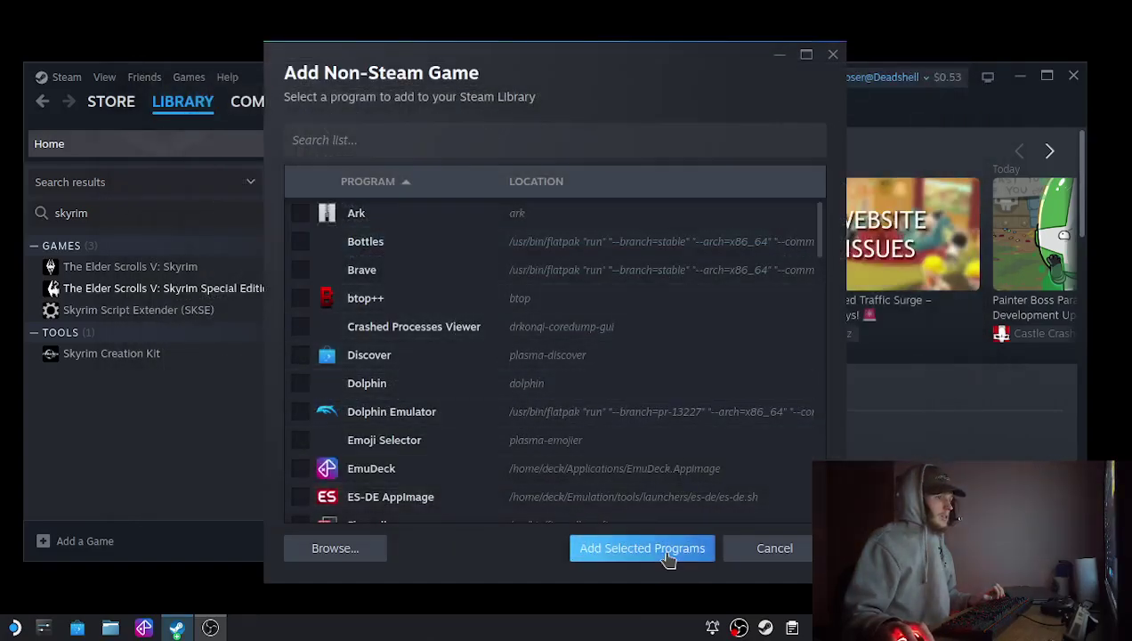
left_click(666, 551)
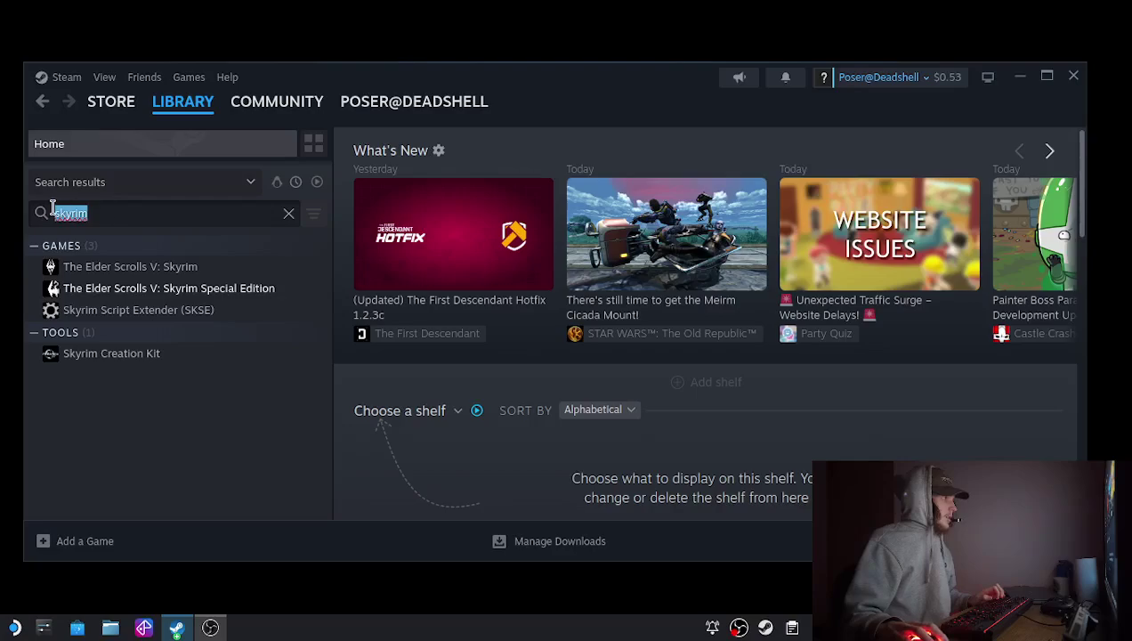
Find Modmanager.exe in the library and rename the shortcut to 'Fluffy Mod Manger'
key("BackSpace")
type("mod")
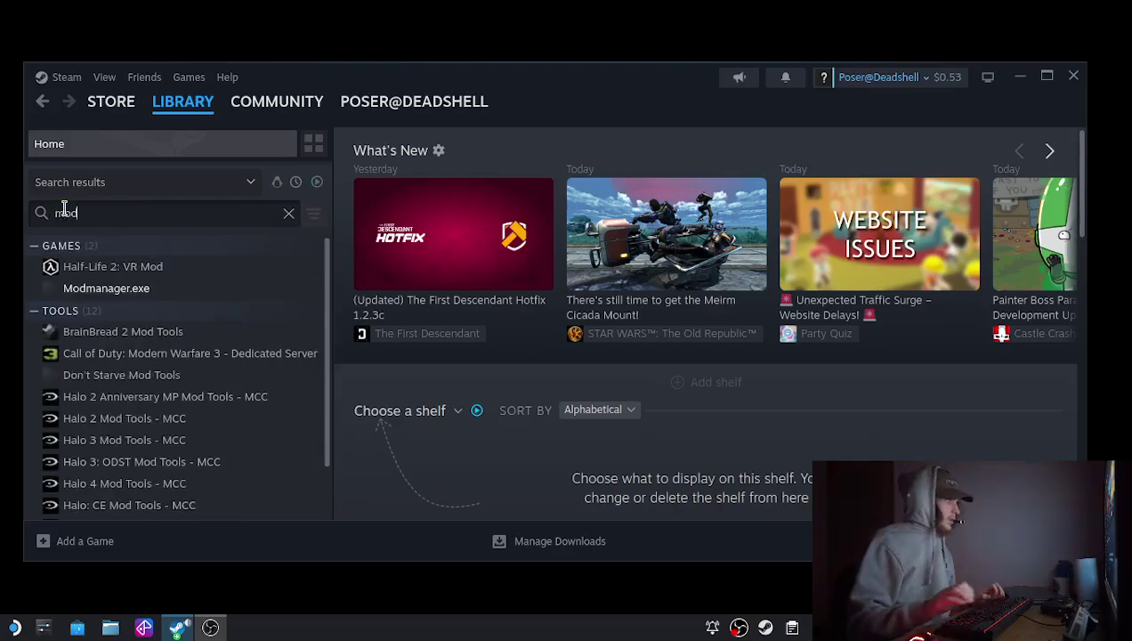
left_click(89, 288)
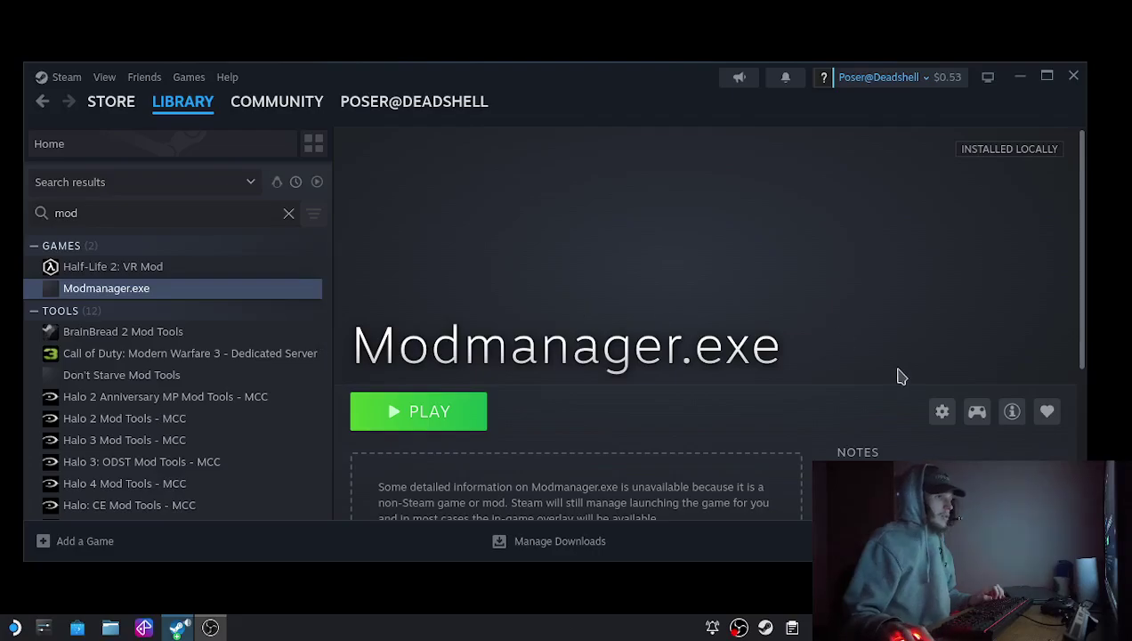
left_click(943, 411)
left_click(960, 382)
left_click_drag(607, 168, 440, 159)
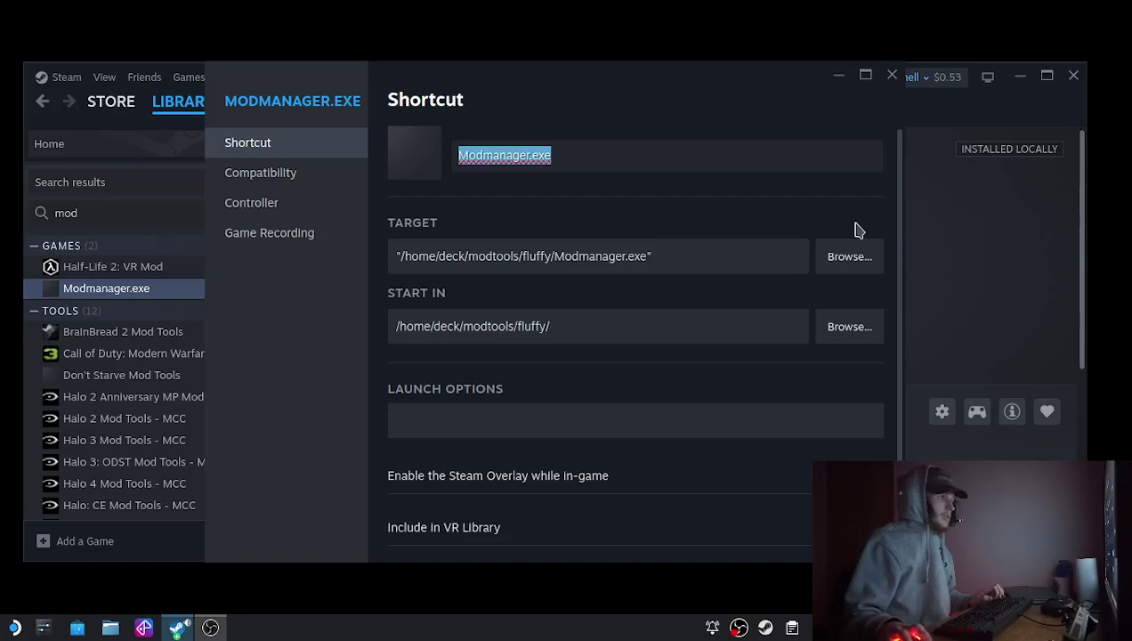
key("BackSpace")
type("Fluffy Mod")
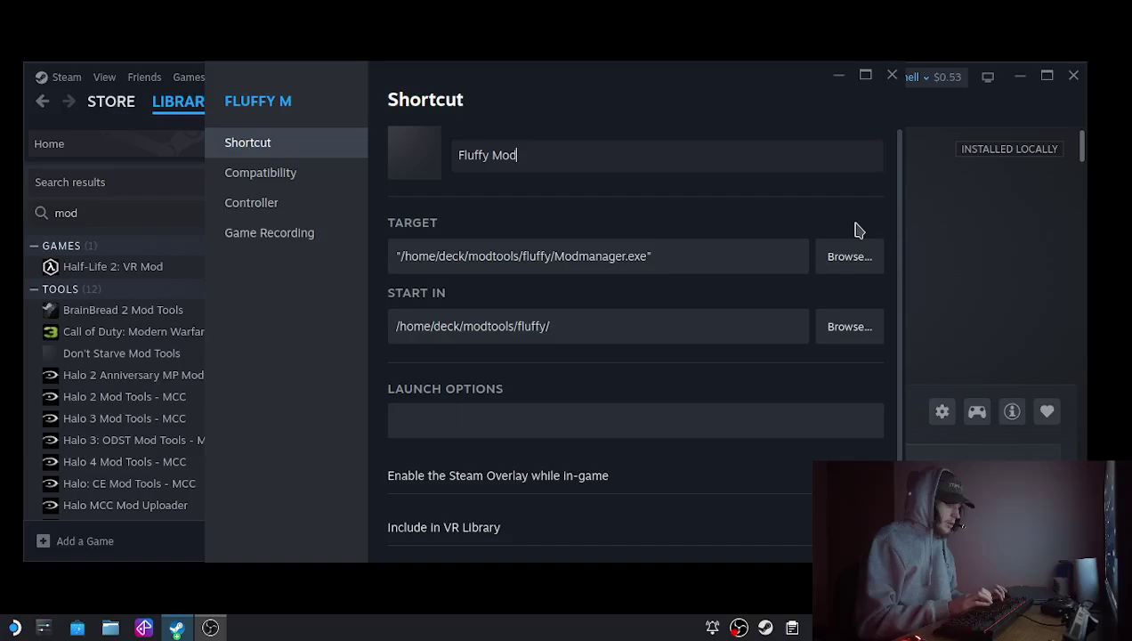
type(" Manger")
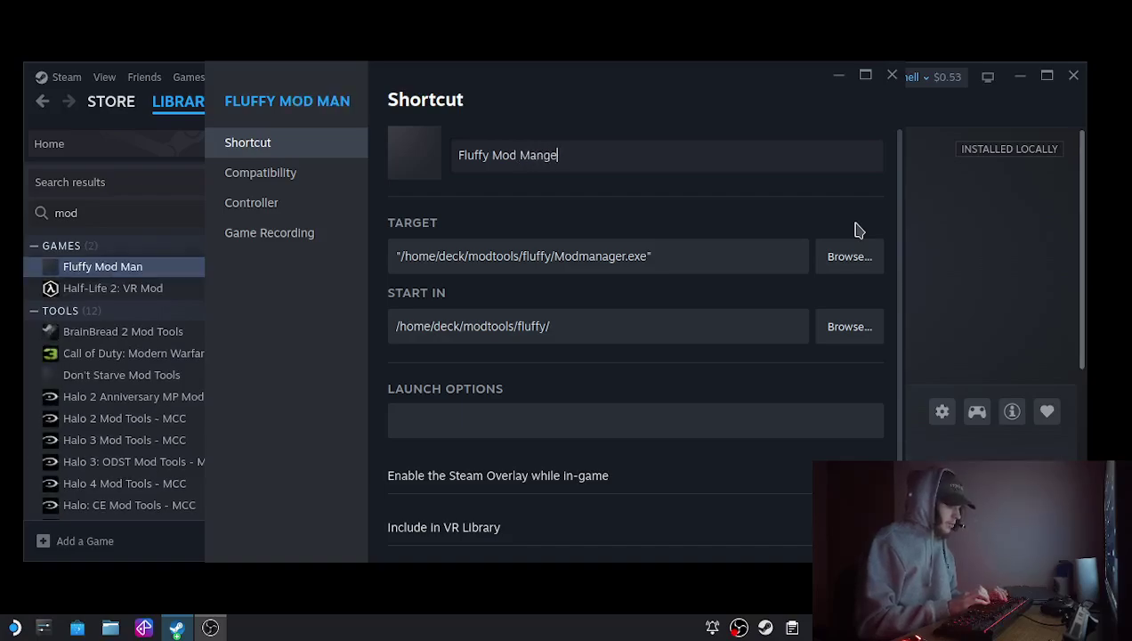
Force the shortcut to run with Proton Experimental and close its properties
left_click(305, 190)
left_click(463, 142)
left_click(488, 183)
left_click(511, 360)
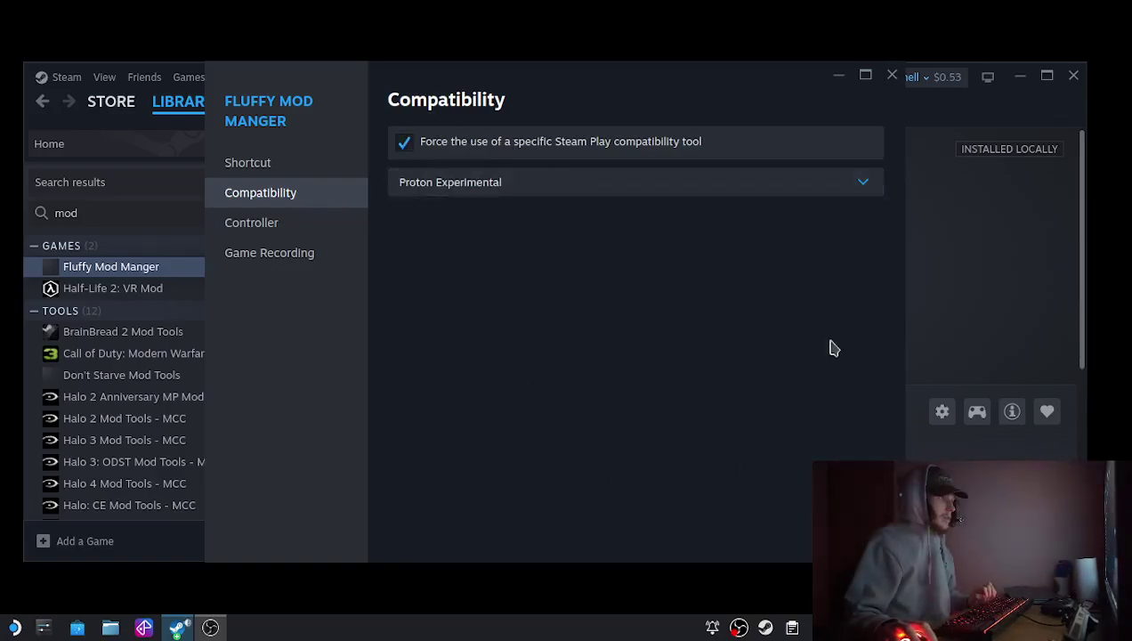
left_click(273, 167)
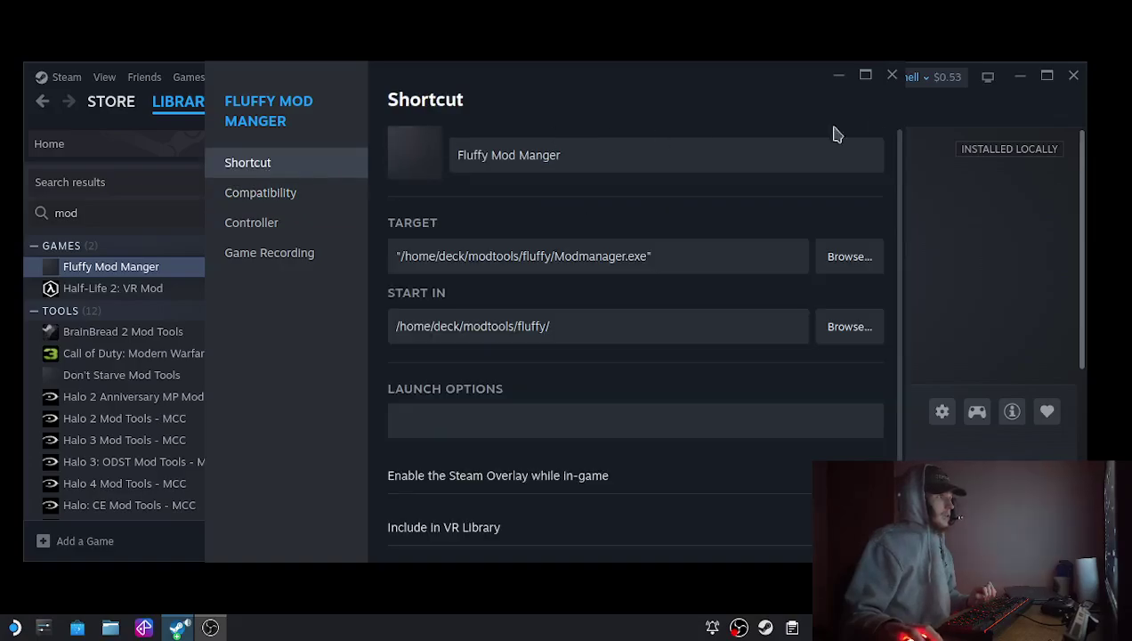
left_click(893, 76)
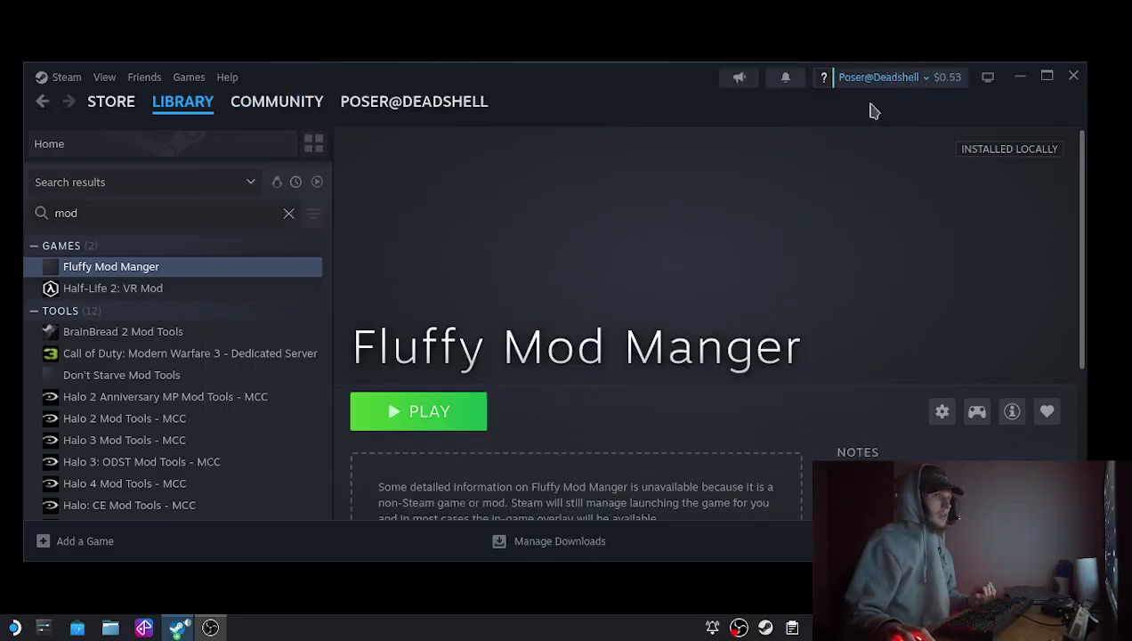
Launch Fluffy Mod Manger from Steam, scroll its game list, then quit it
left_click(430, 415)
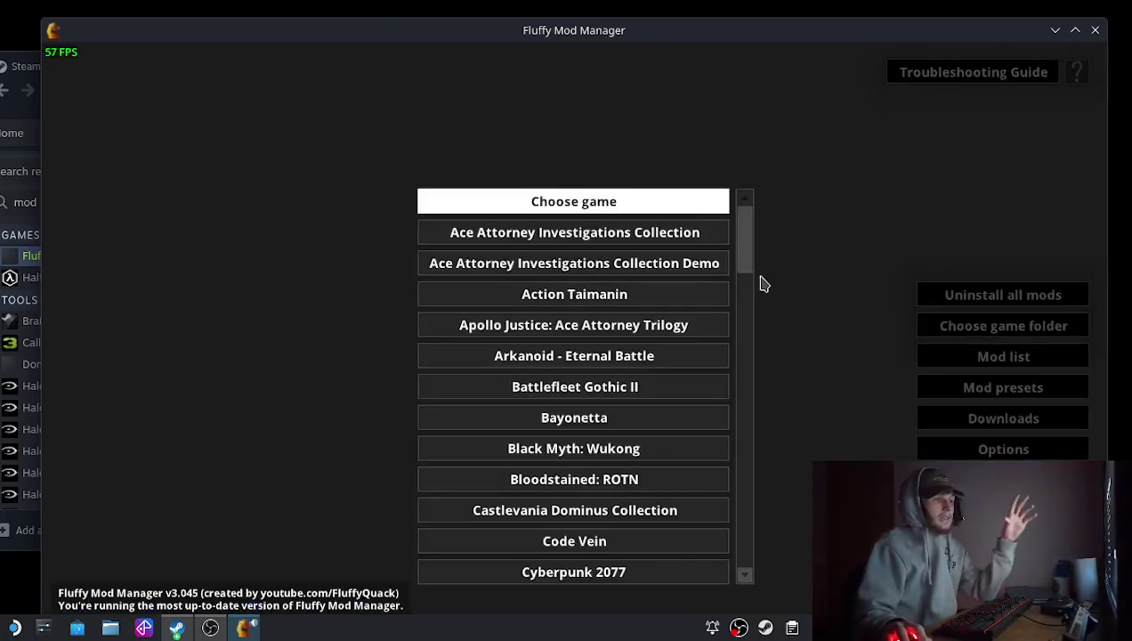
left_click_drag(753, 240, 765, 202)
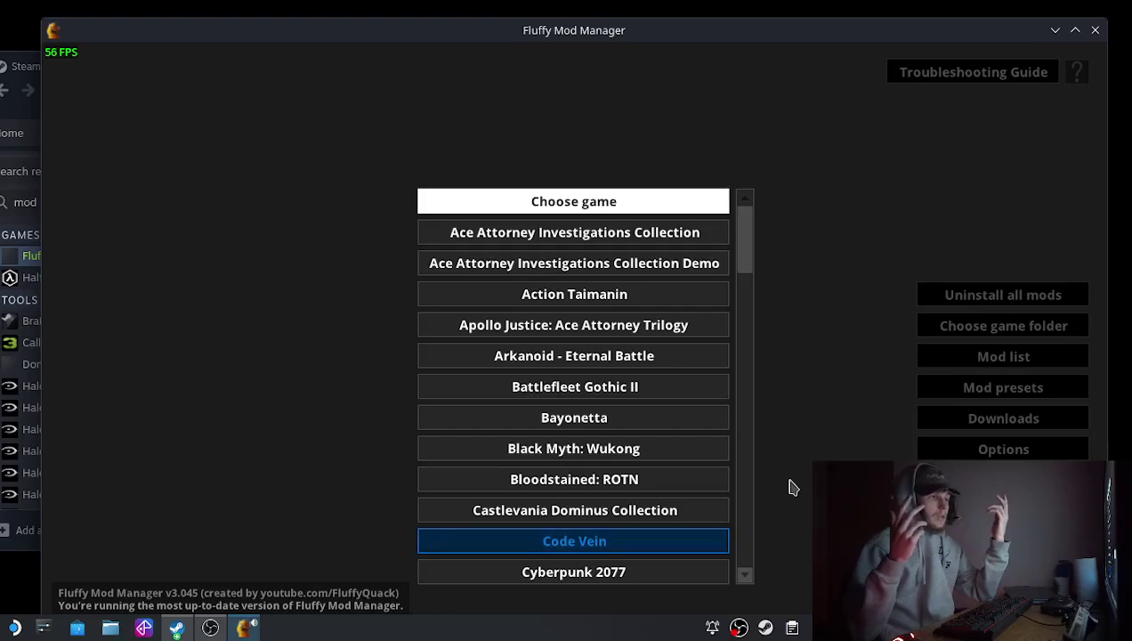
left_click(1098, 32)
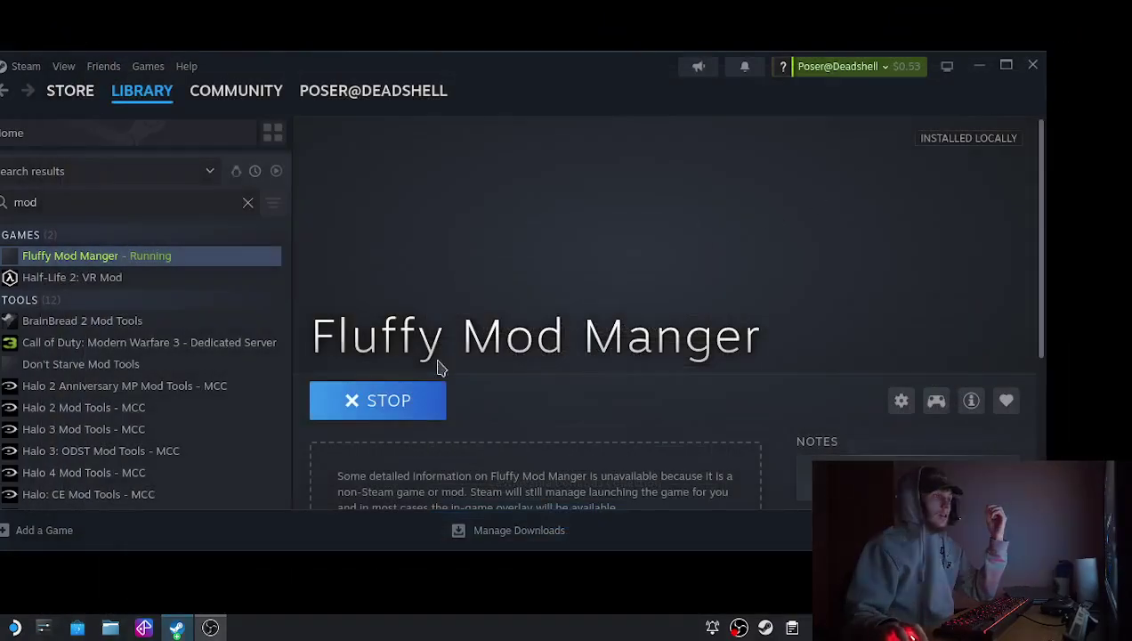
Start Protontricks and choose the 'Non-Steam shortcut: Fluffy Mod Manger' as target app
left_click(14, 627)
type("prot")
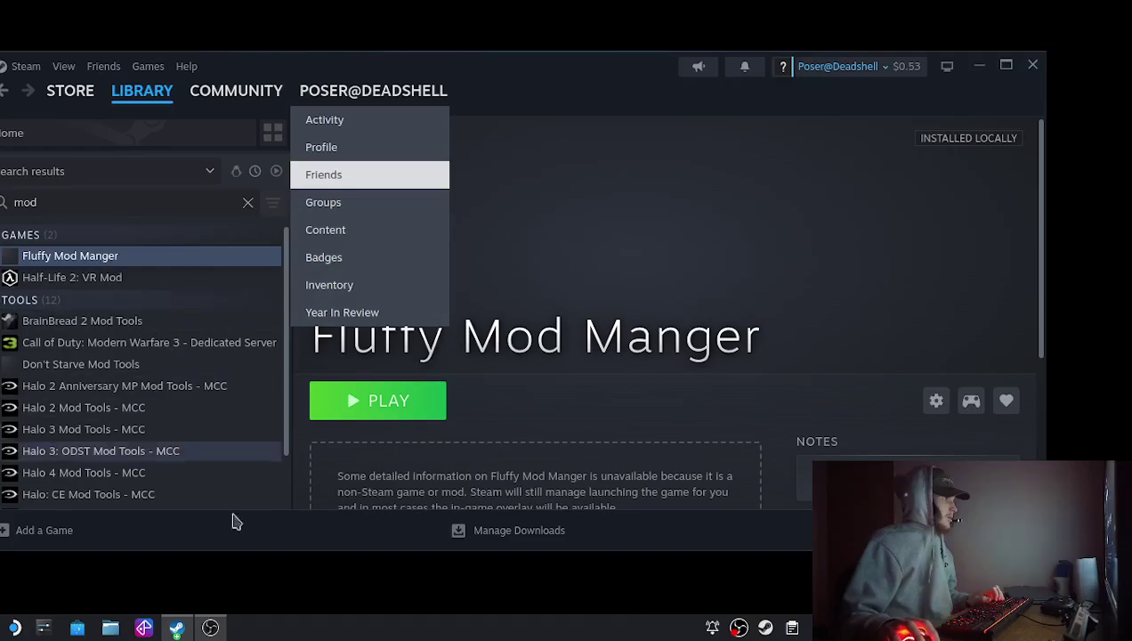
key("super")
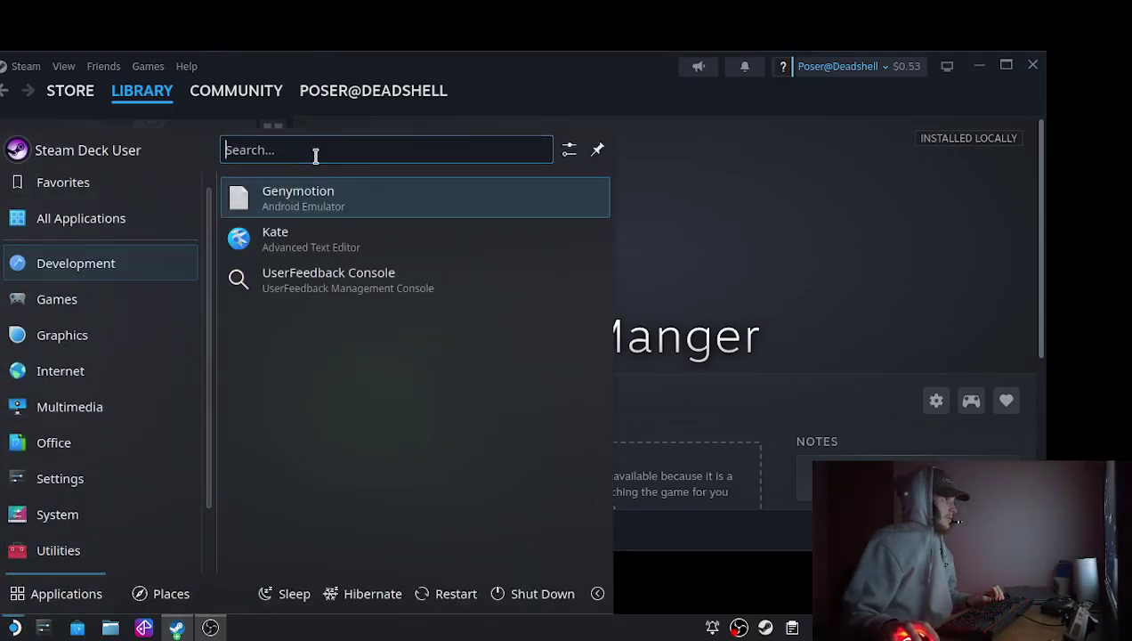
type("pro")
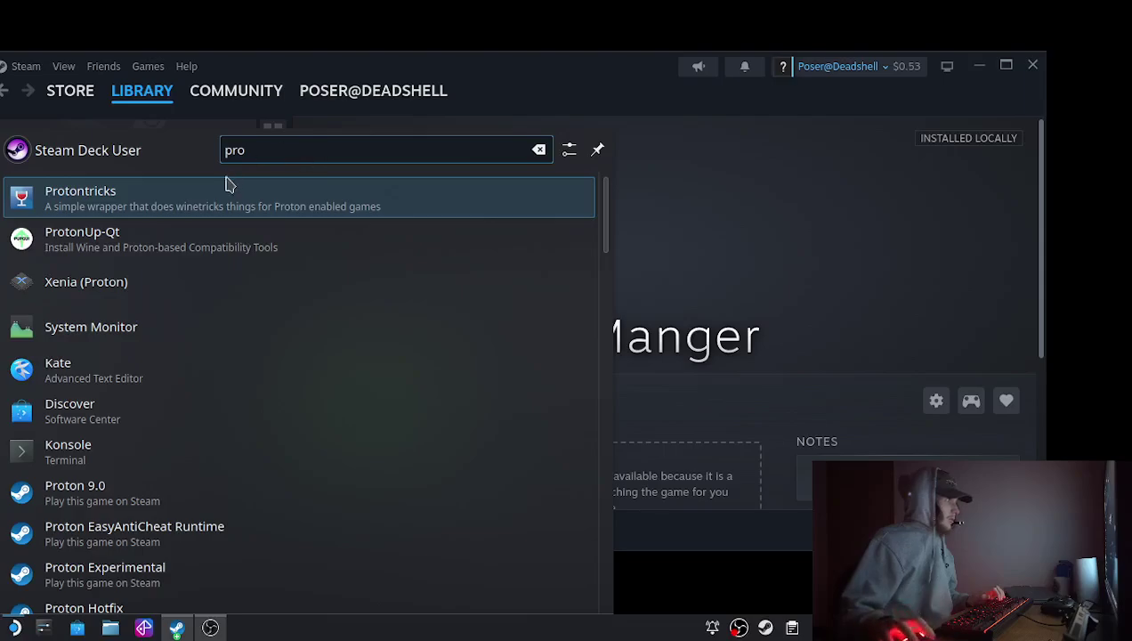
left_click(222, 203)
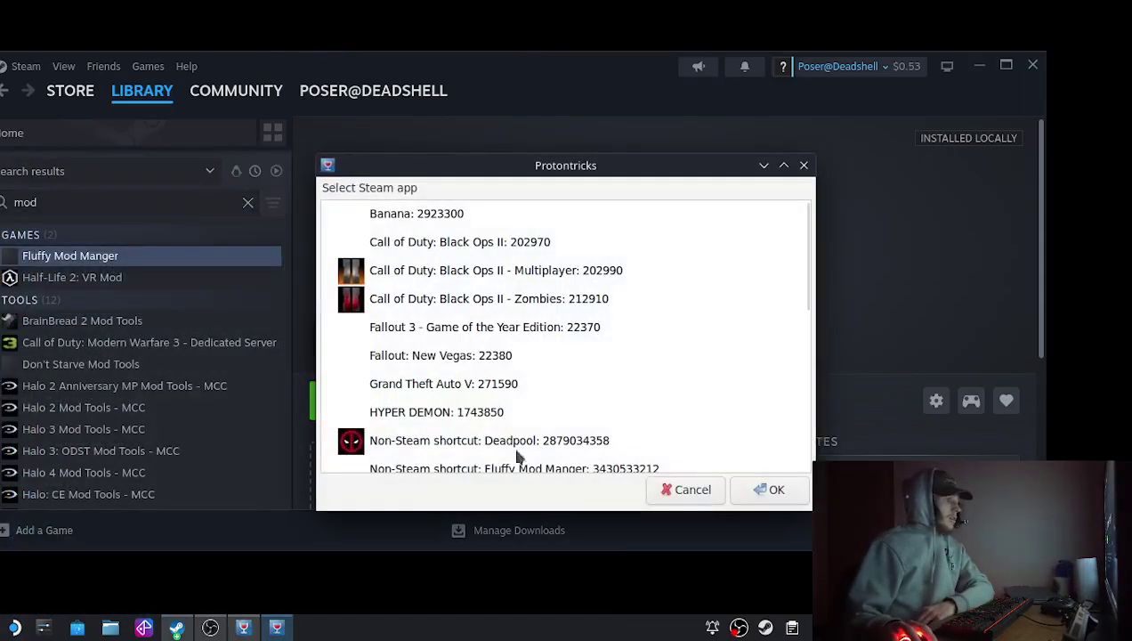
scroll(507, 288, "down", 1)
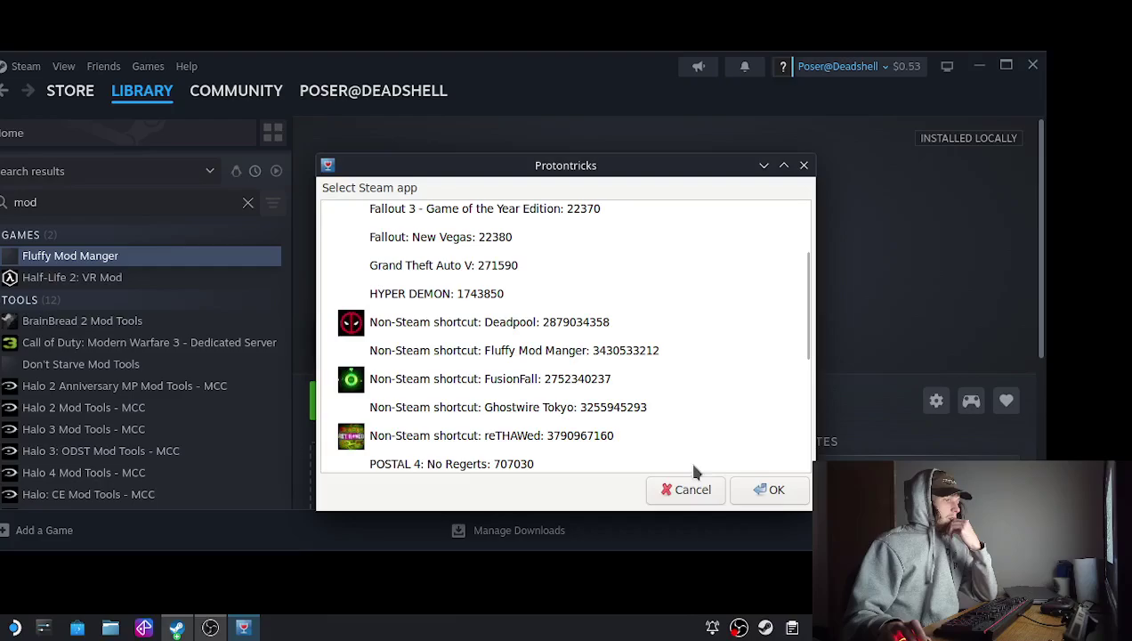
left_click(526, 350)
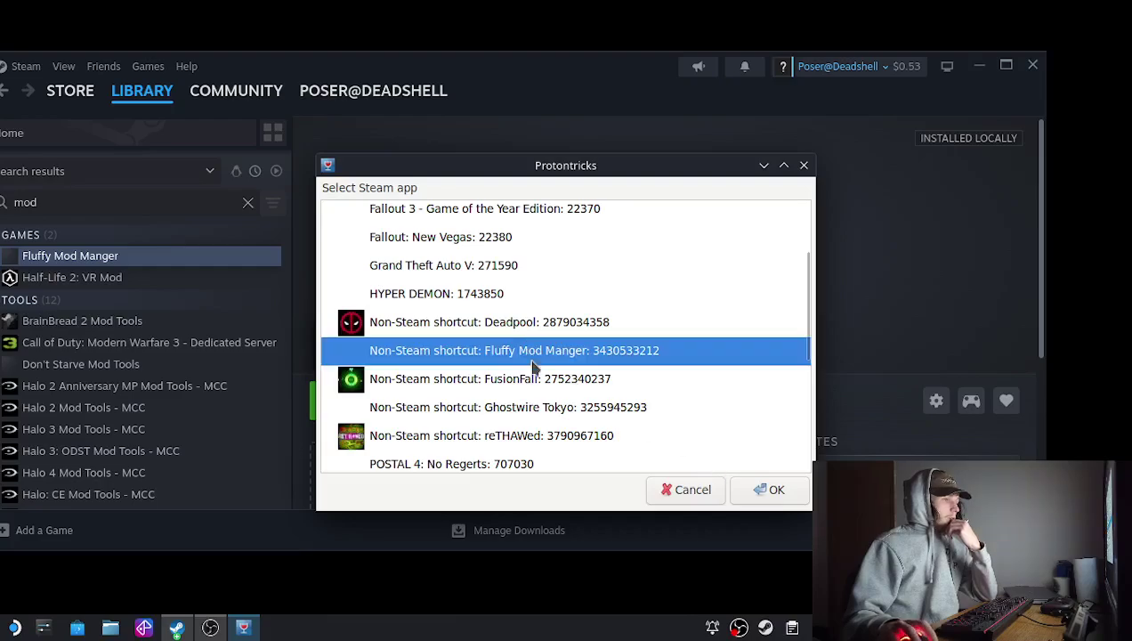
left_click(783, 495)
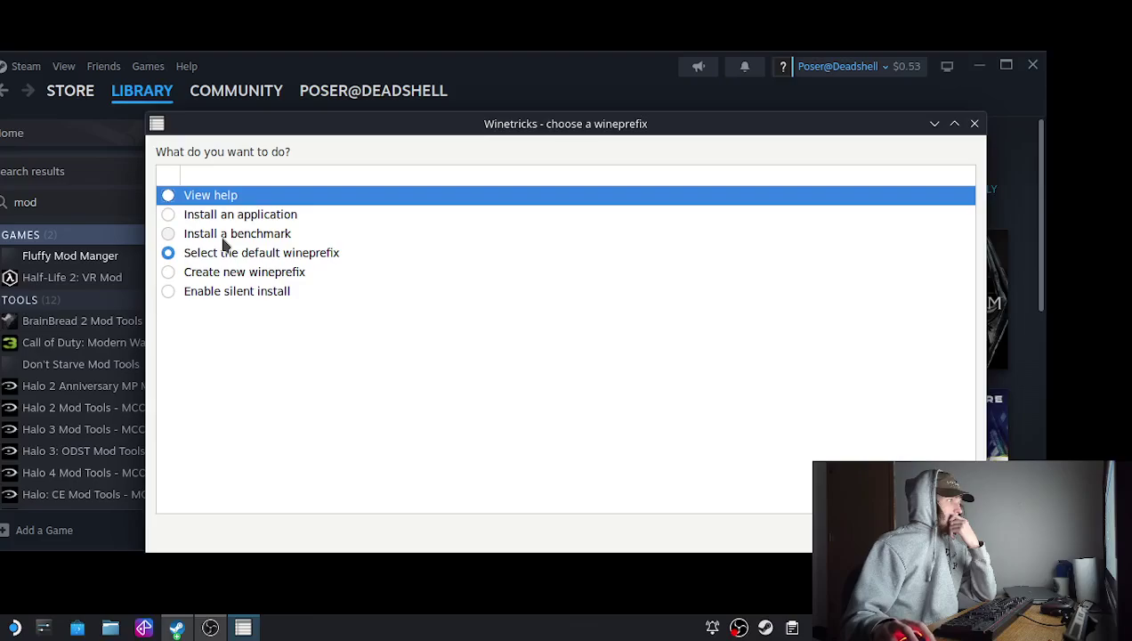
Select the default wineprefix and browse its files in a file manager
left_click(218, 257)
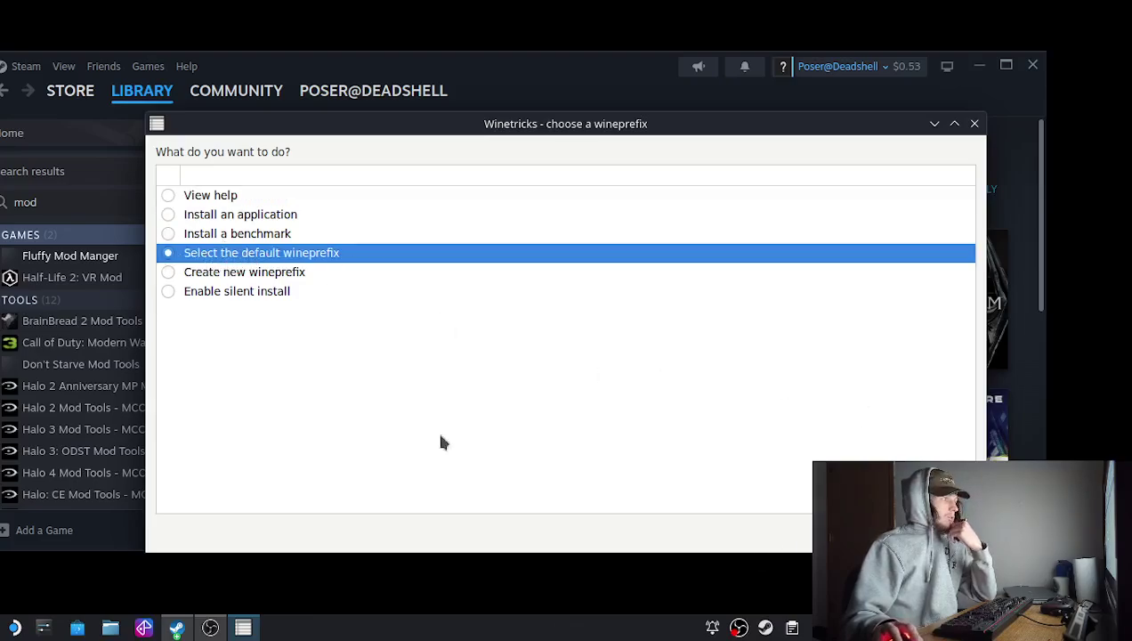
key("Return")
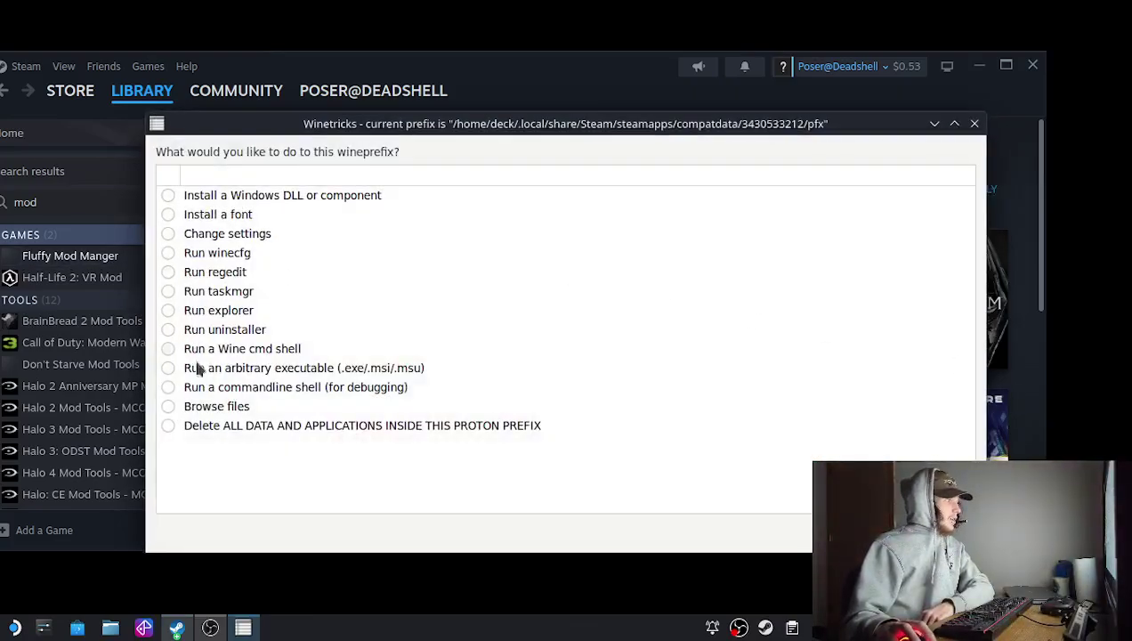
left_click(189, 410)
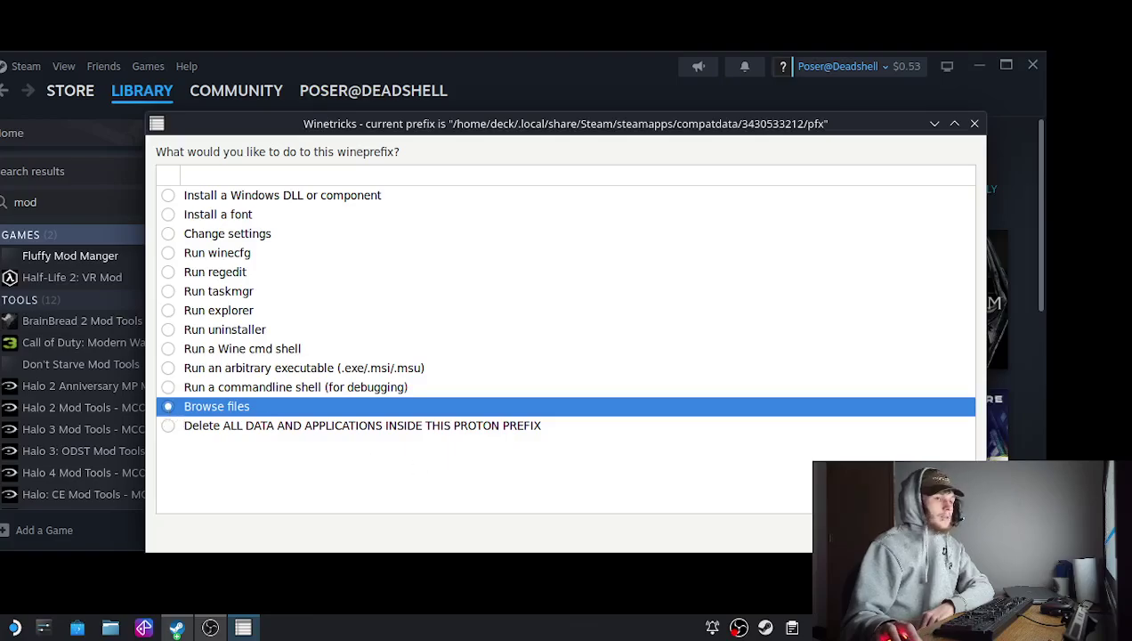
key("Return")
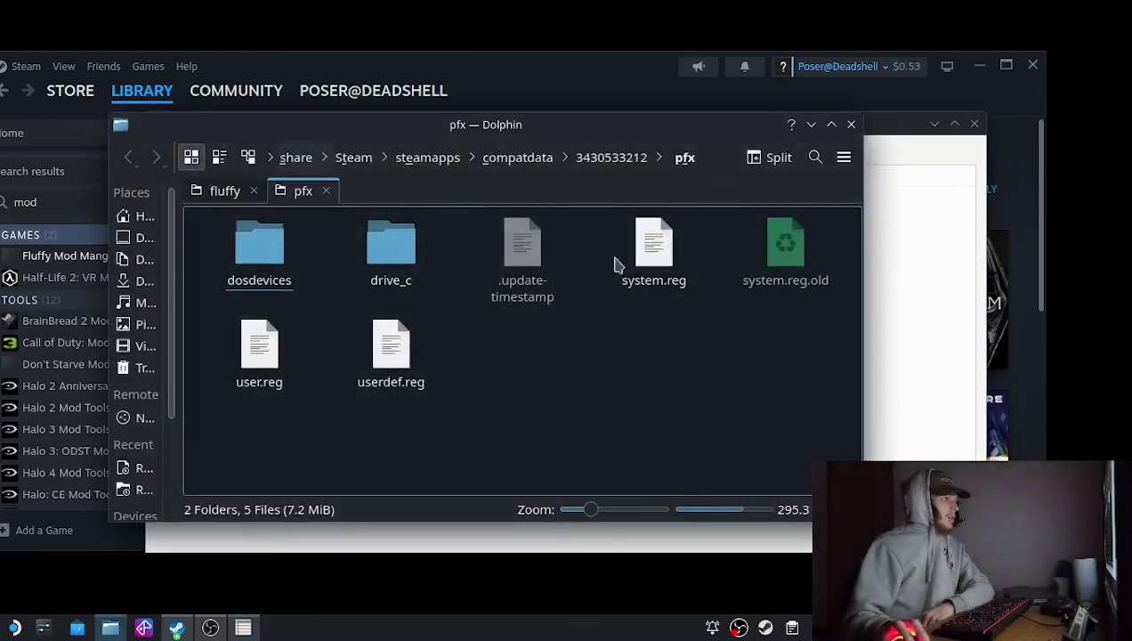
Open the prefix's drive_c folder in Dolphin and bring Steam back in front
left_click_drag(407, 125, 539, 97)
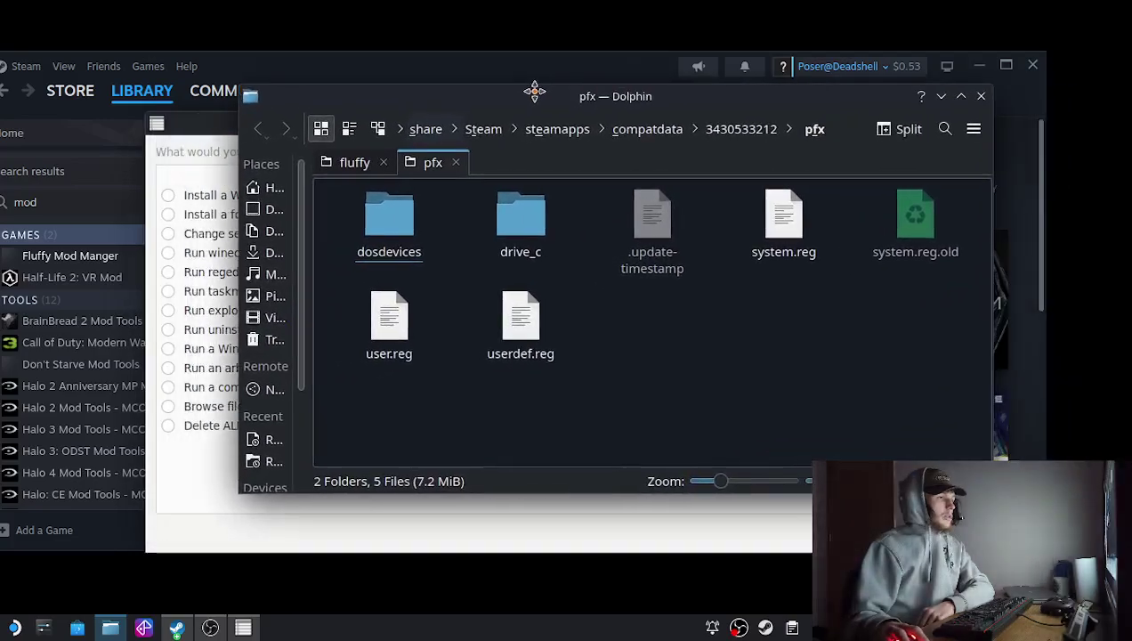
left_click(521, 236)
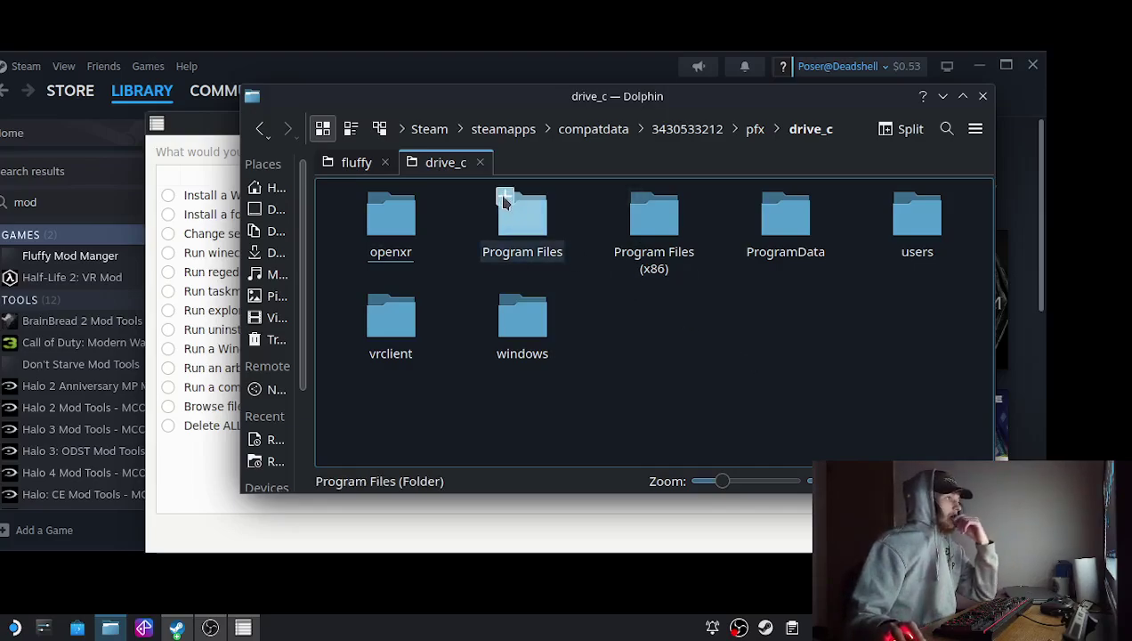
left_click(351, 64)
left_click_drag(379, 69, 412, 64)
Search 'stre' and open Street Fighter 6's install folder via Properties > Installed Files > Browse
left_click_drag(165, 199, 36, 205)
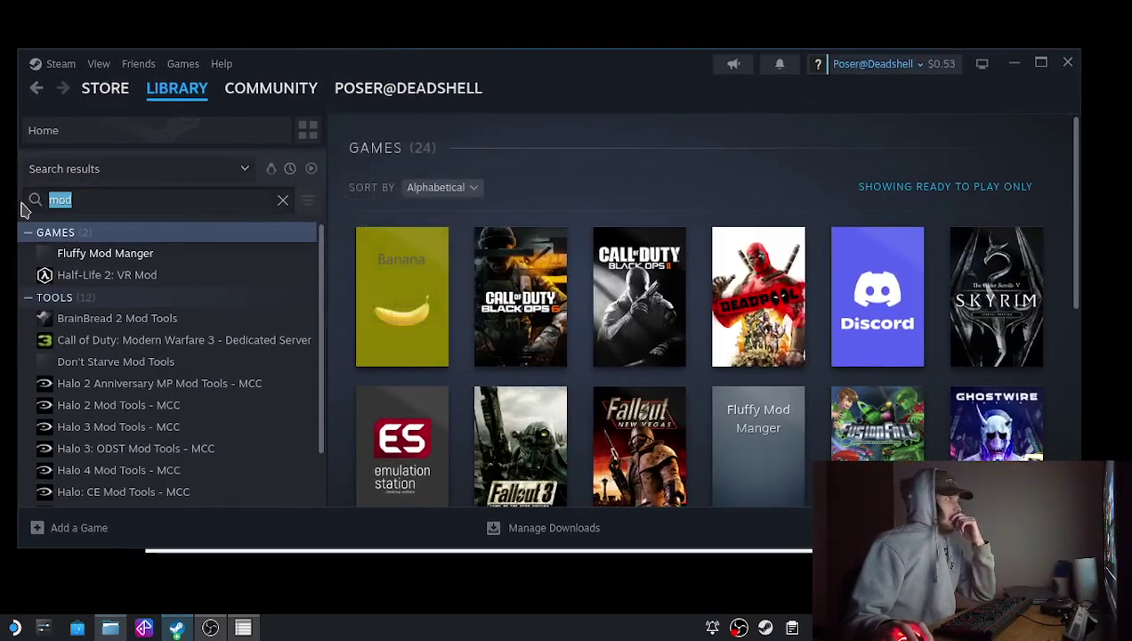
key("BackSpace")
type("stre")
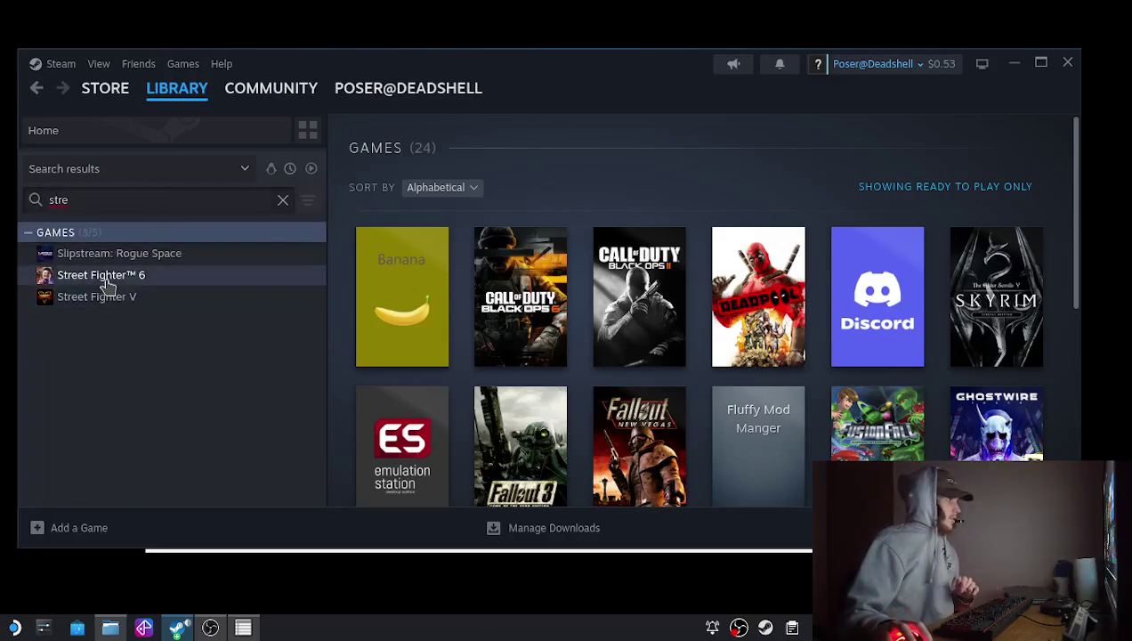
left_click(102, 277)
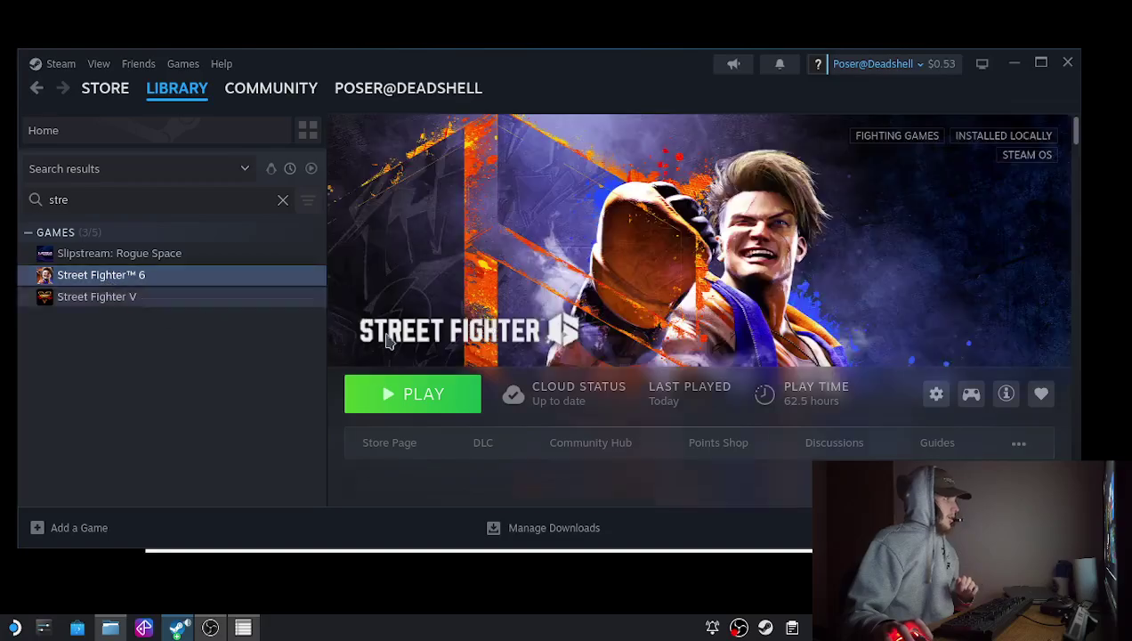
left_click(935, 395)
left_click(945, 364)
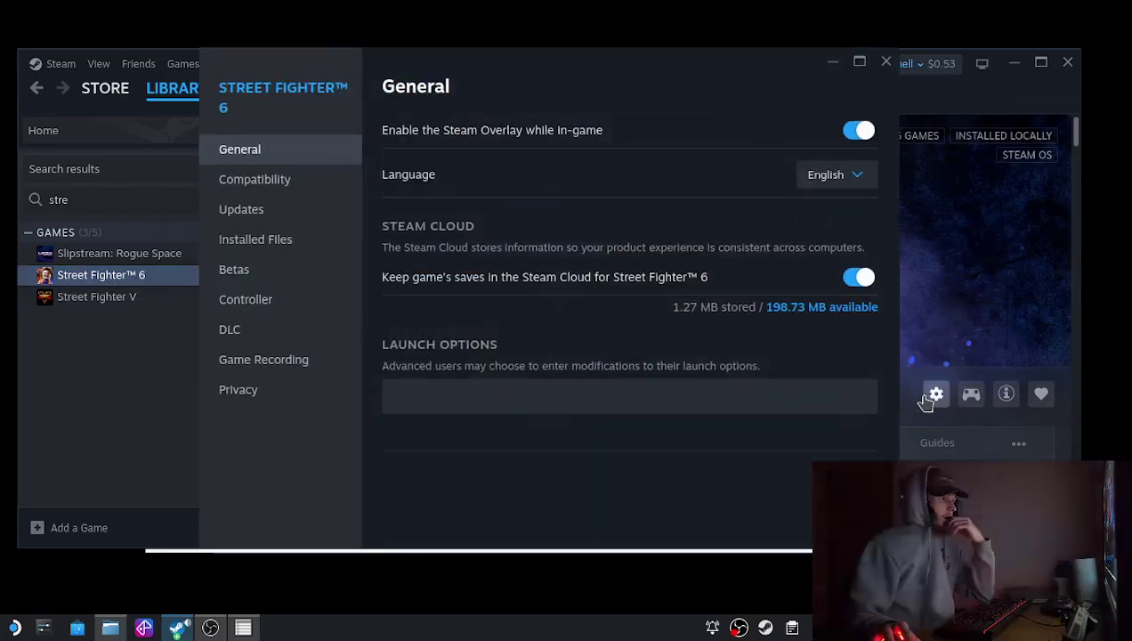
left_click(264, 245)
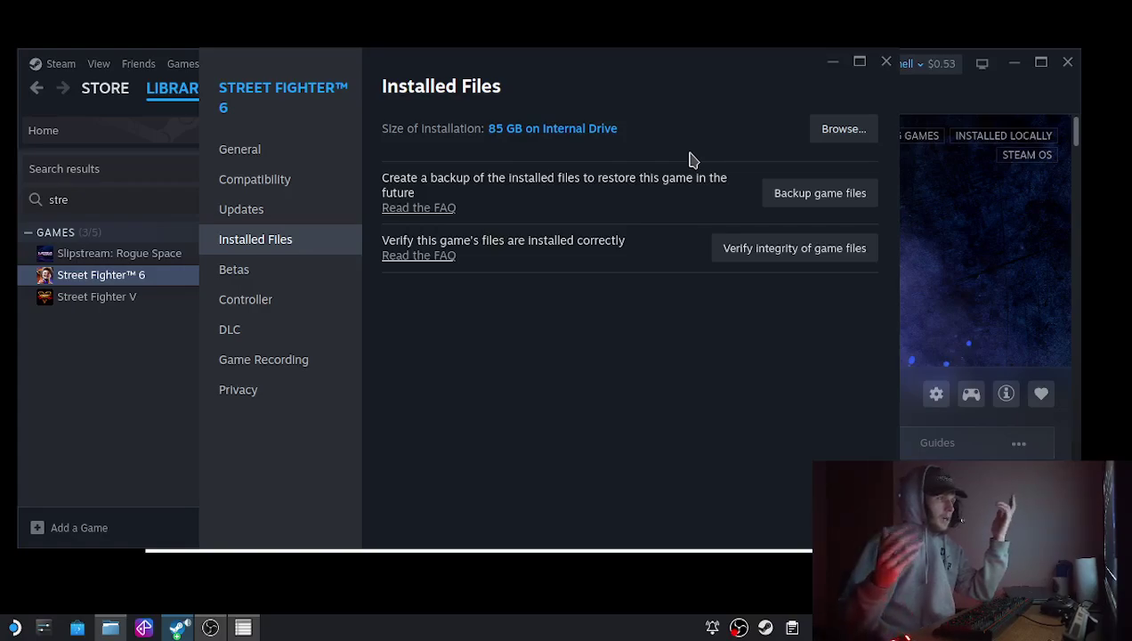
left_click(845, 134)
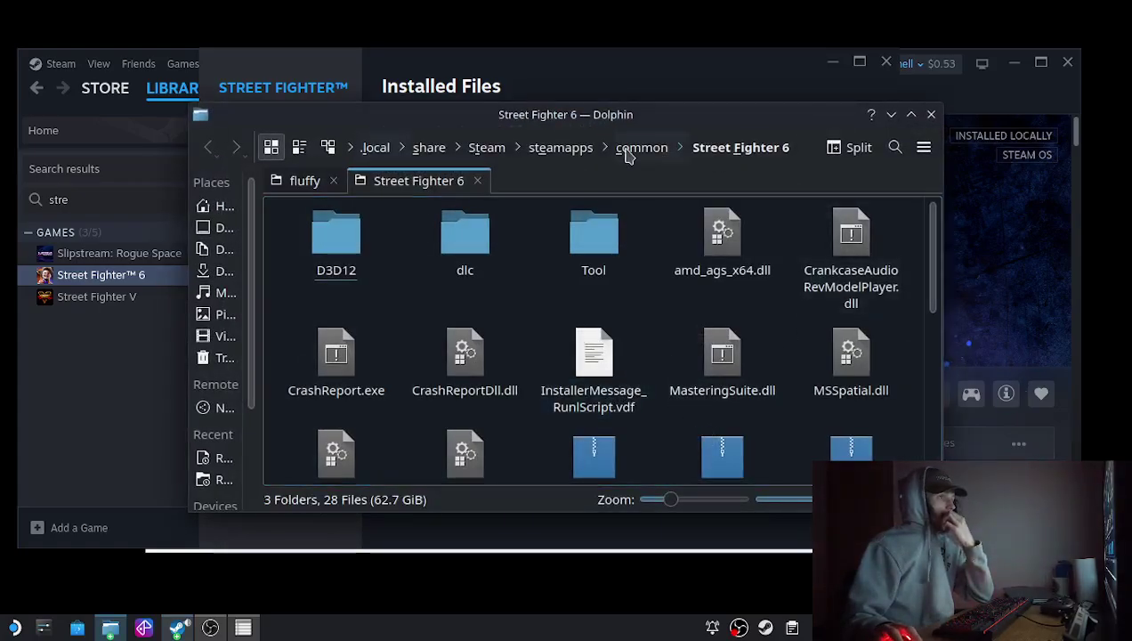
Link the Street Fighter 6 folder from steamapps/common into the prefix's drive_c
left_click(628, 152)
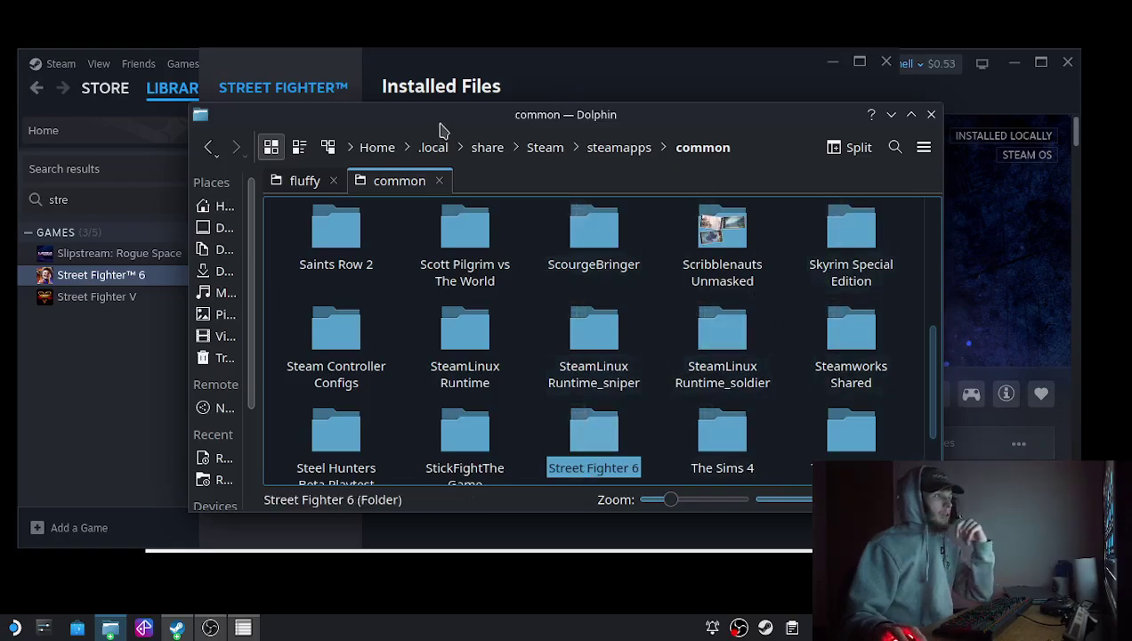
left_click_drag(442, 129, 640, 109)
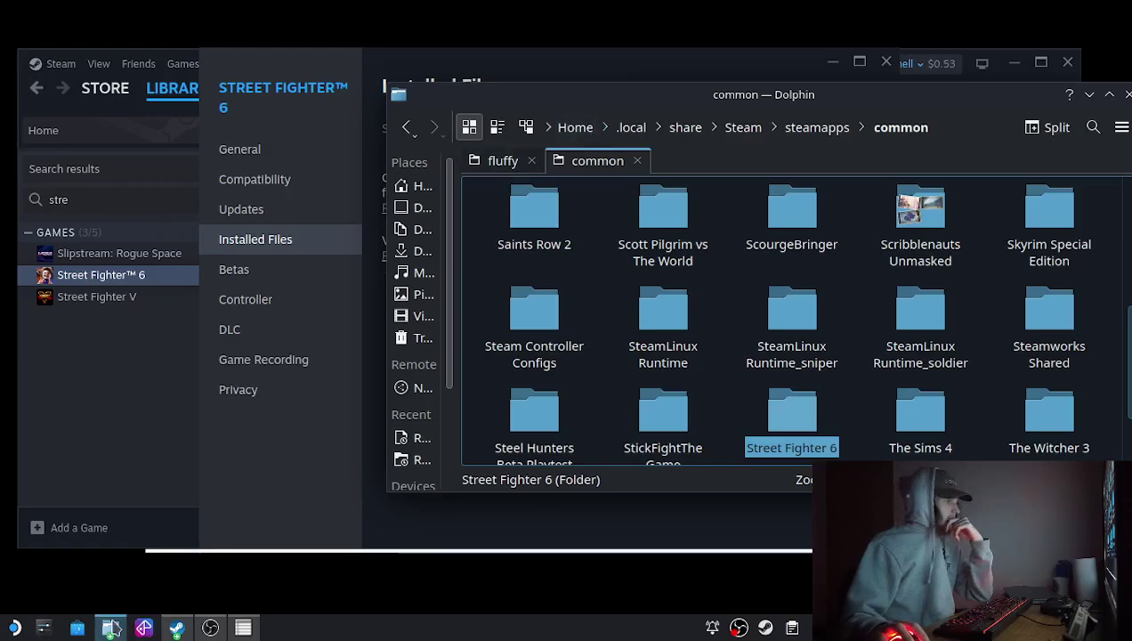
mouse_move(110, 627)
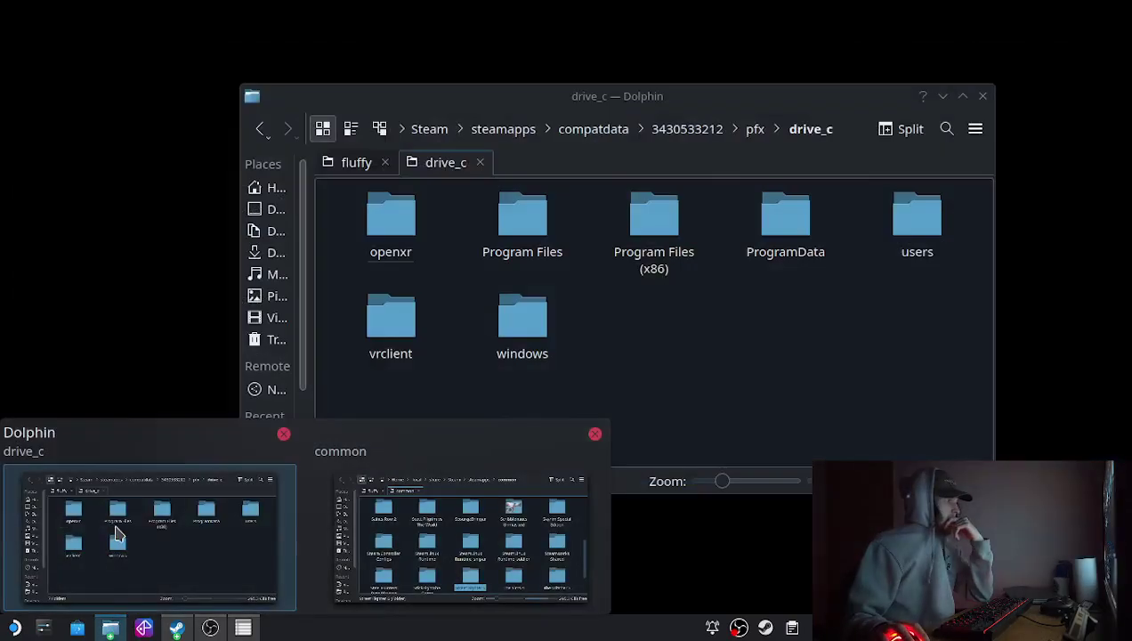
left_click(115, 532)
left_click_drag(711, 91, 435, 103)
left_click_drag(797, 414, 340, 328)
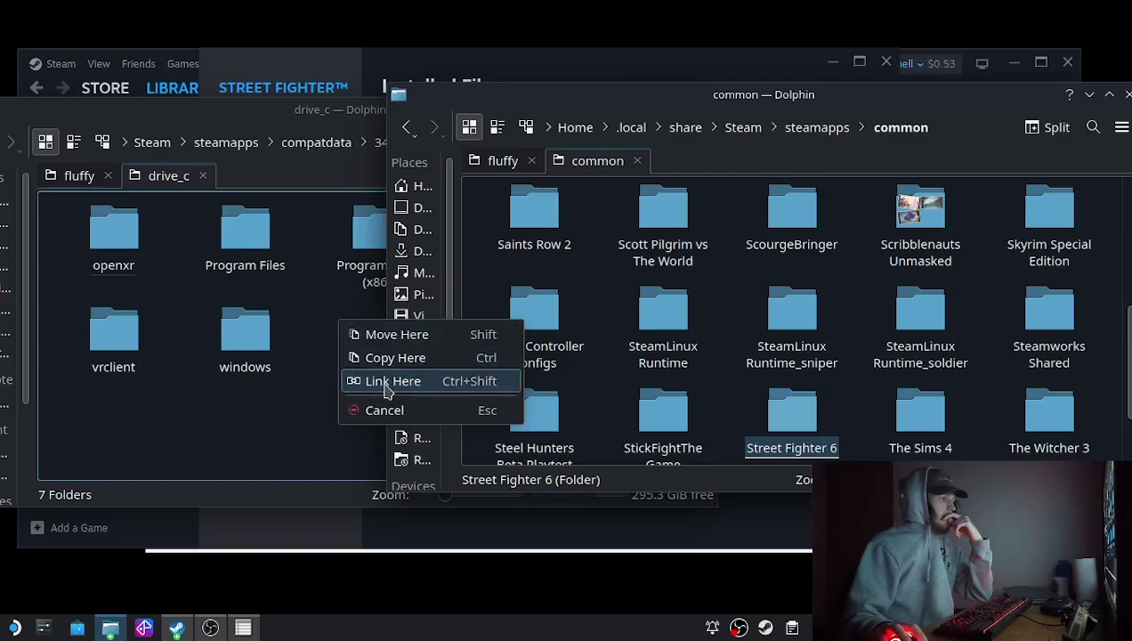
left_click(388, 381)
left_click(353, 425)
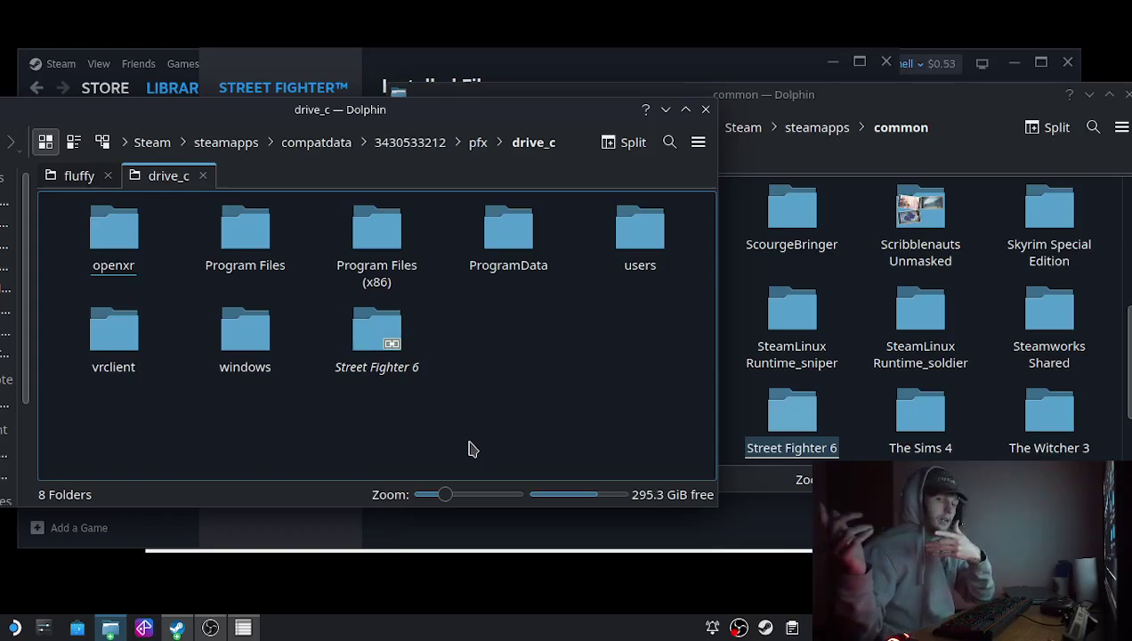
Close both file windows and the Street Fighter 6 properties, then reset the library search
left_click(976, 98)
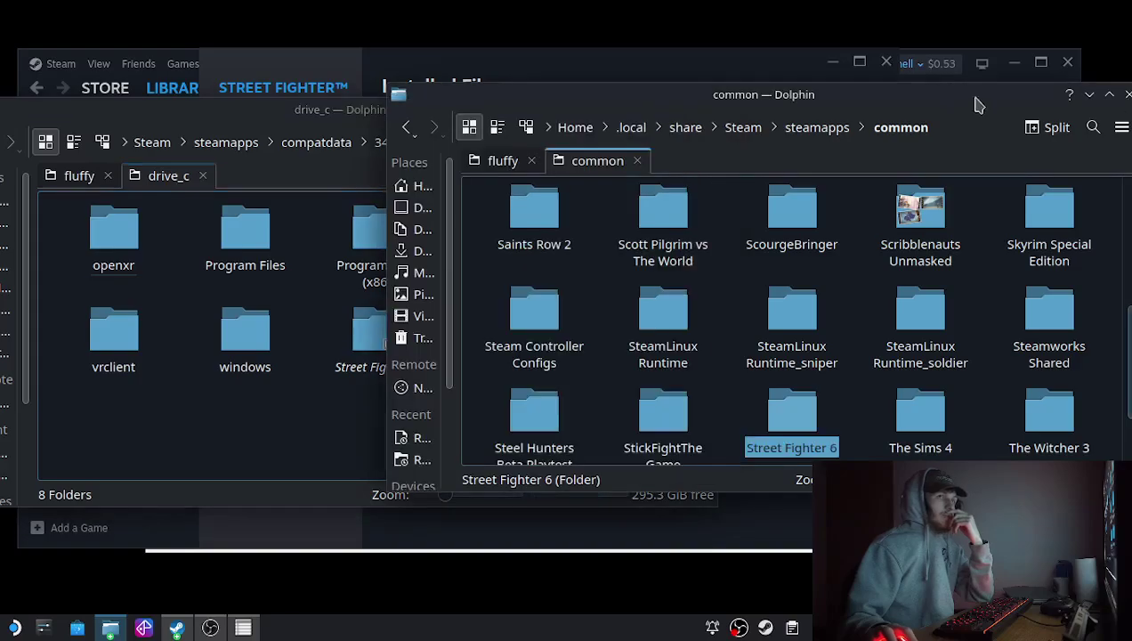
left_click(1127, 93)
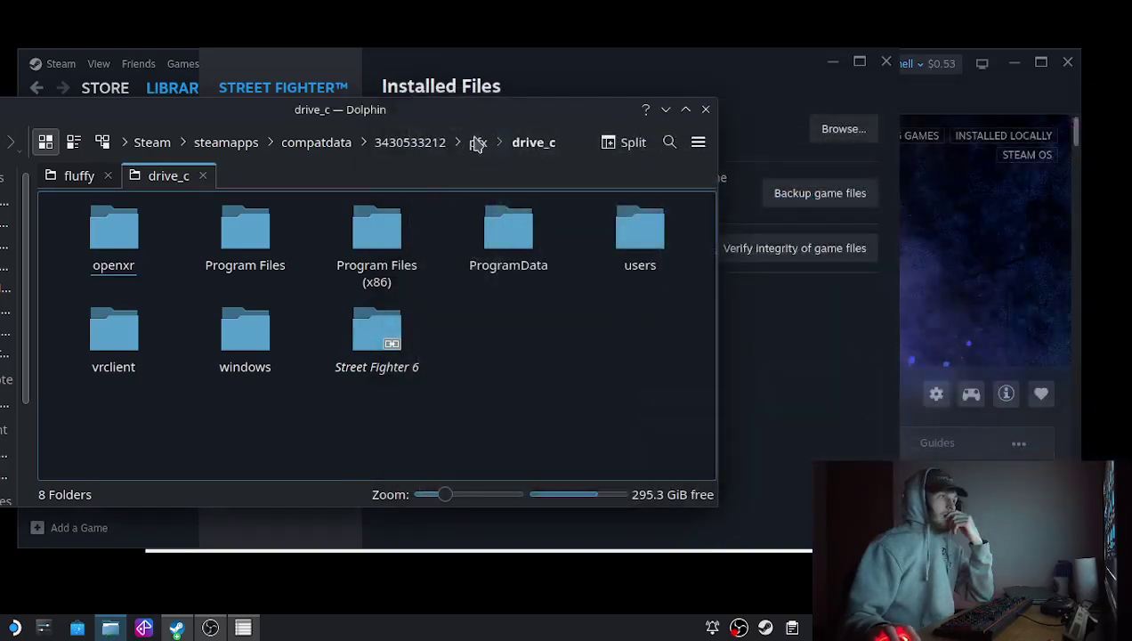
left_click(703, 110)
left_click(886, 63)
left_click(282, 199)
left_click(201, 198)
Find Fluffy Mod Manger in the Steam library with 'flu' and launch it
type("flu")
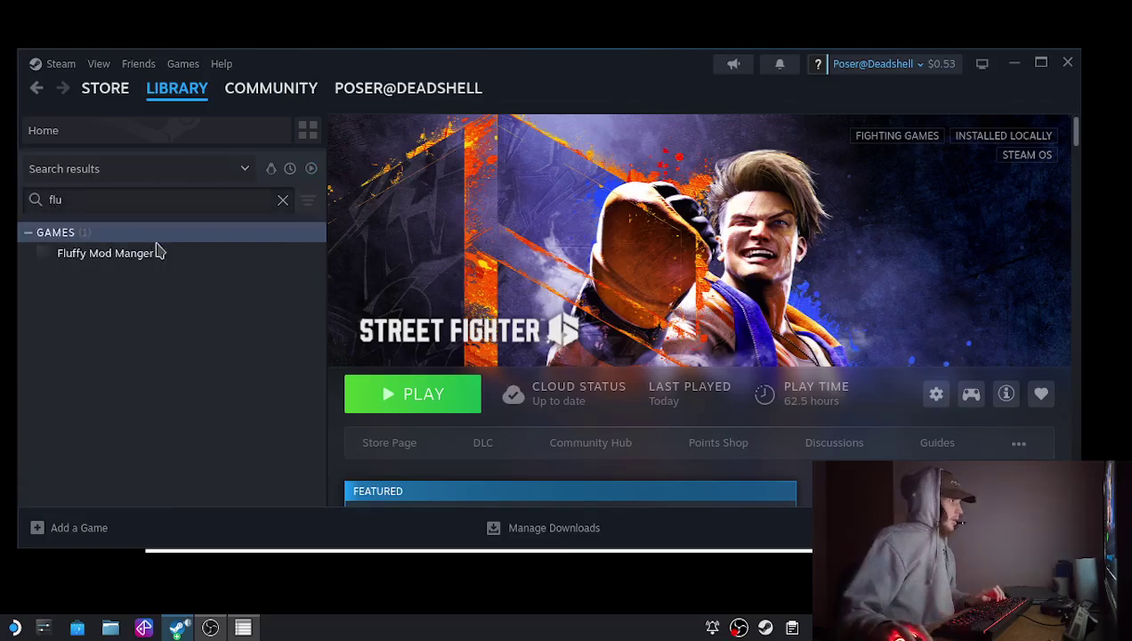
left_click(157, 252)
left_click(427, 402)
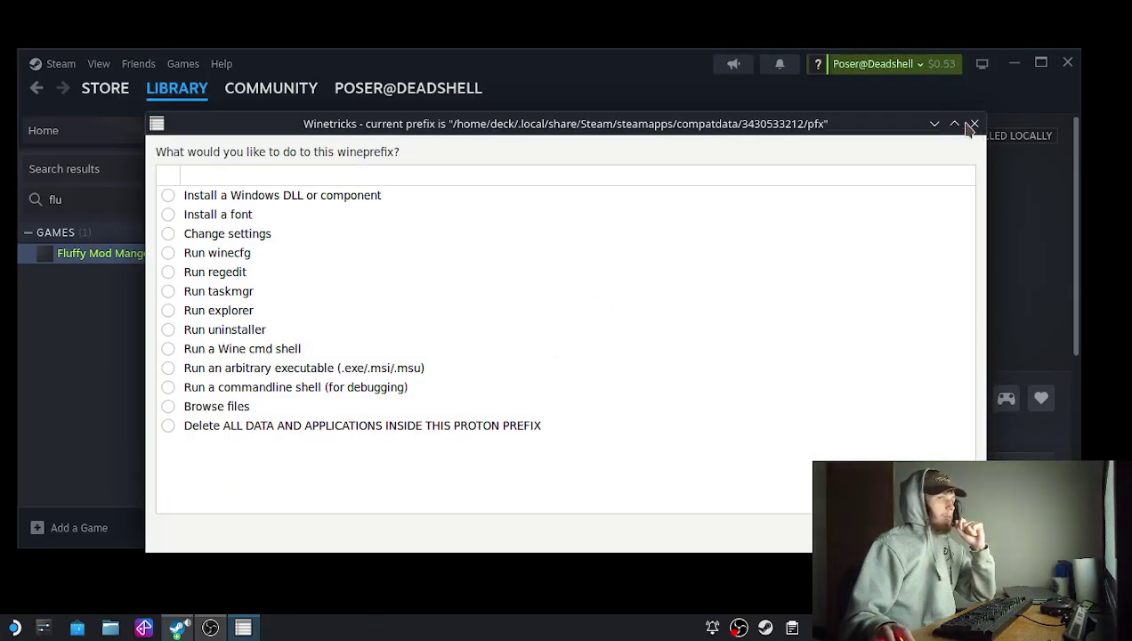
Dismiss the Winetricks pop-ups, move the mod manager window to the top and scroll its game list
left_click(971, 123)
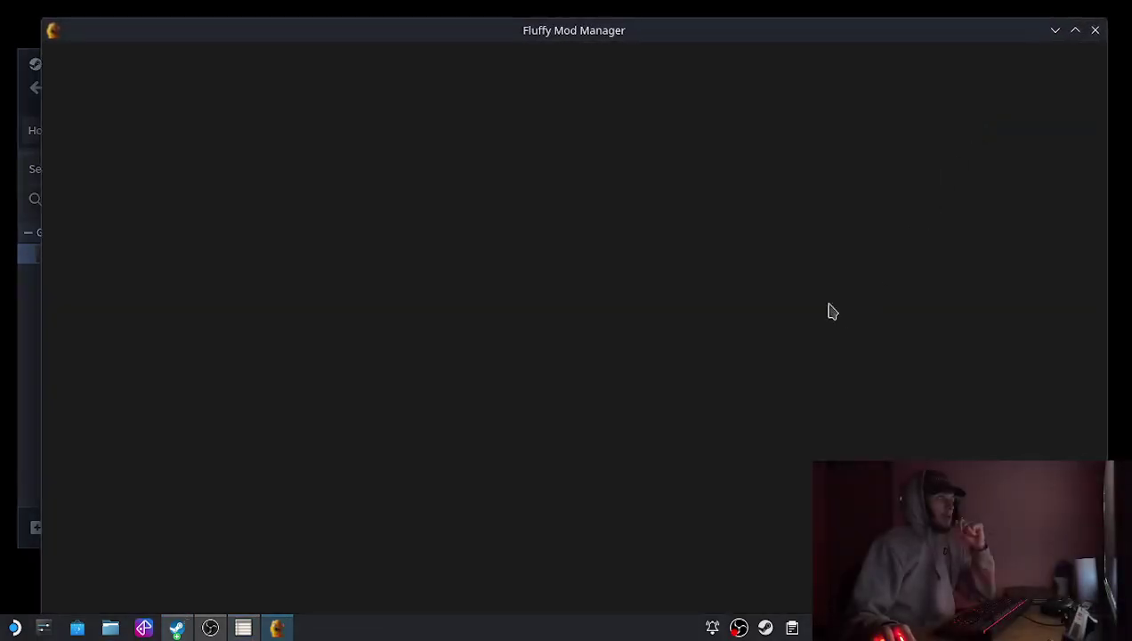
left_click_drag(639, 40, 621, 225)
left_click(974, 123)
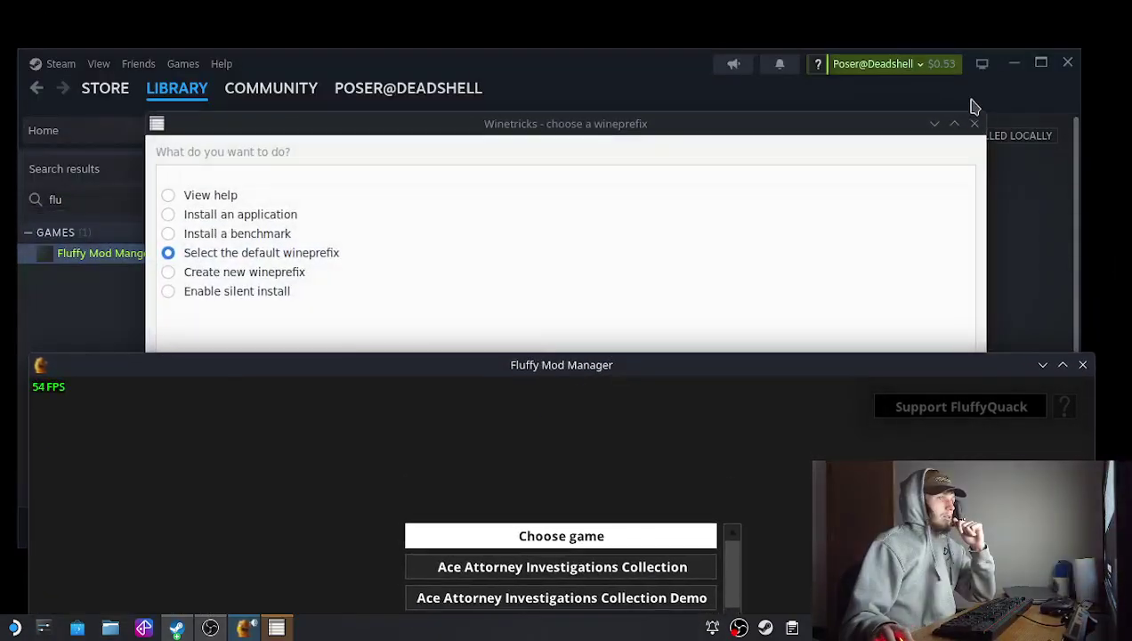
left_click(974, 123)
left_click_drag(551, 364, 555, 21)
left_click_drag(743, 235, 755, 501)
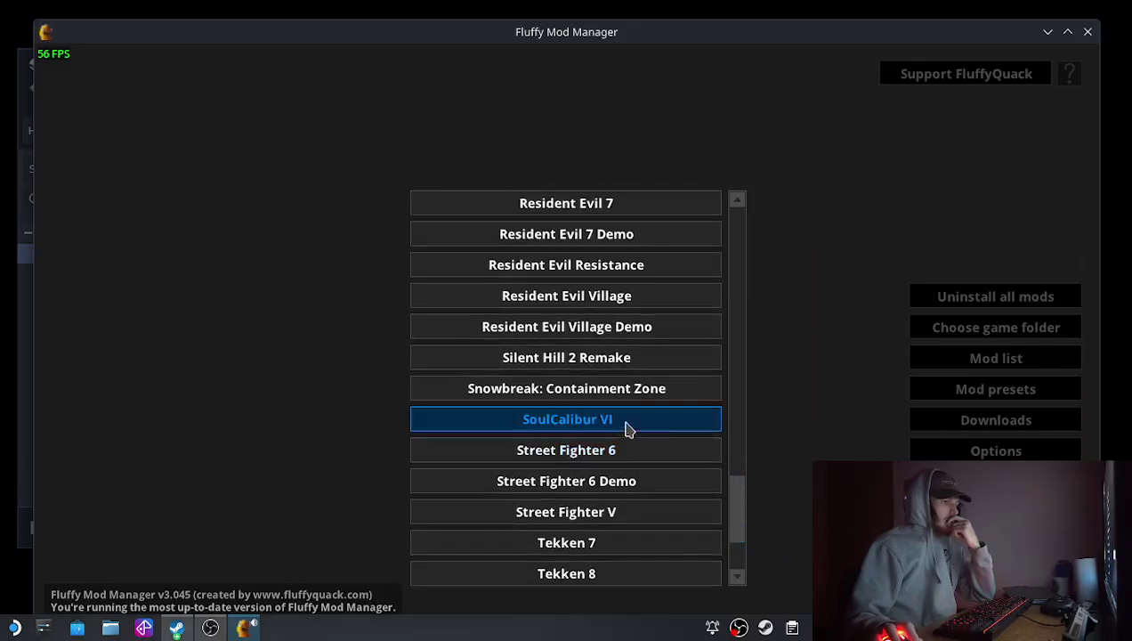
Point Street Fighter 6 at its C:\Street Fighter 6 install folder and show the mod list
left_click(615, 452)
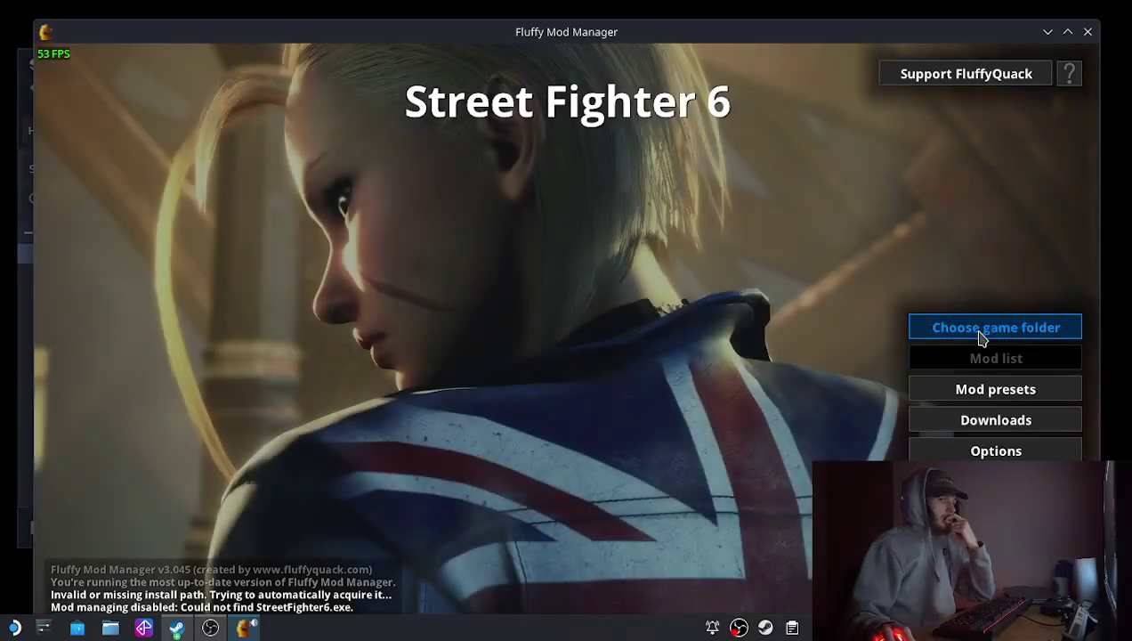
left_click(980, 331)
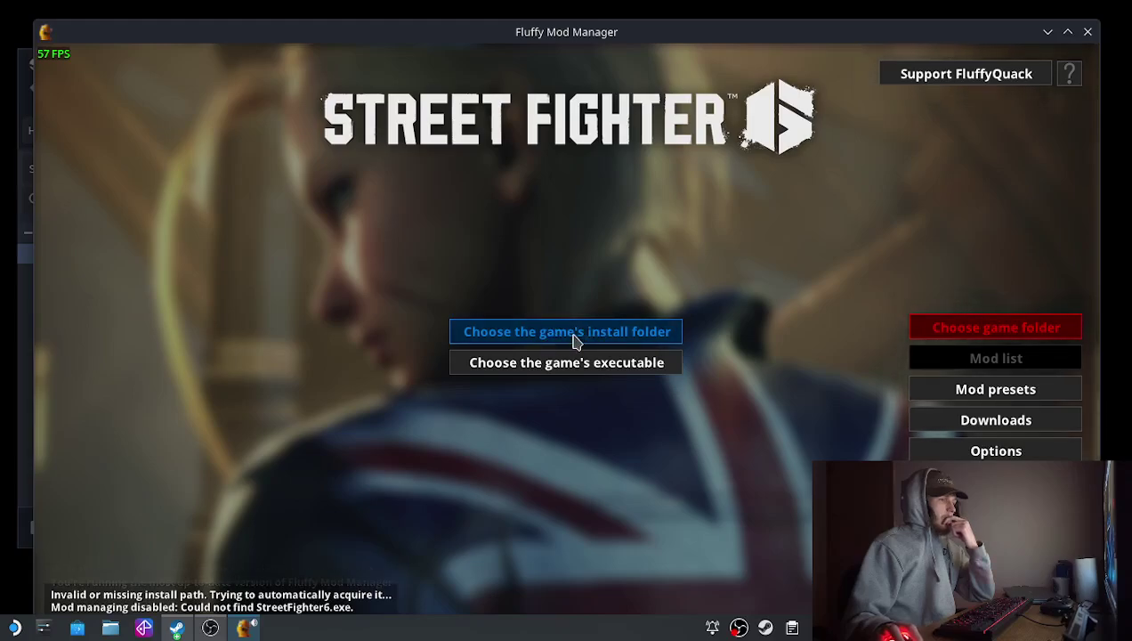
left_click(576, 340)
double_click(171, 92)
double_click(150, 95)
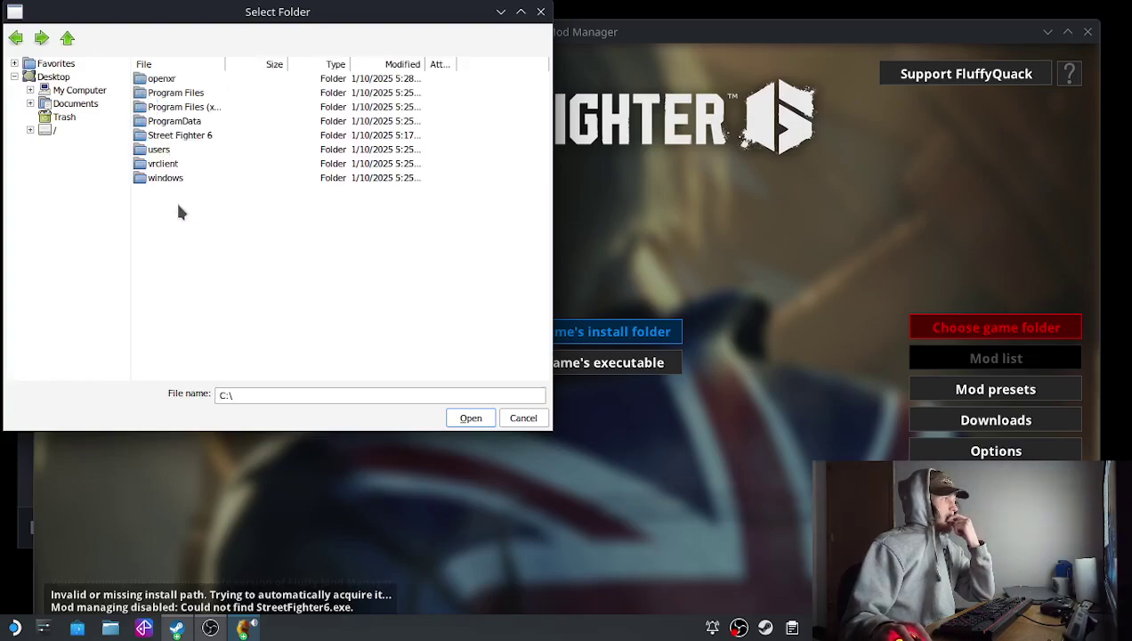
left_click(182, 135)
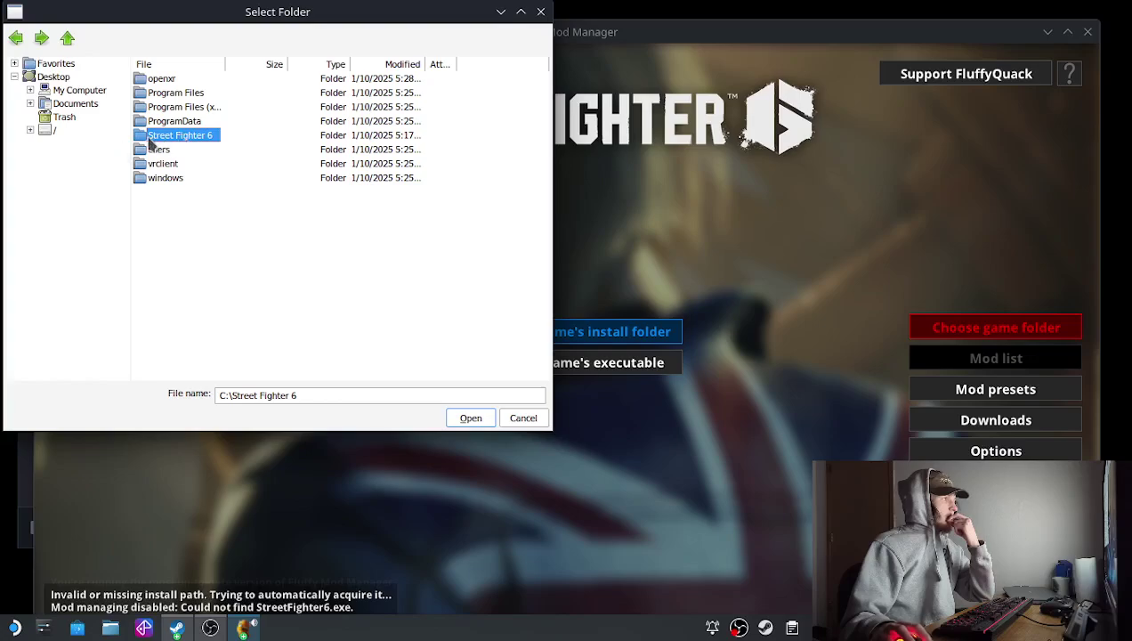
left_click(471, 418)
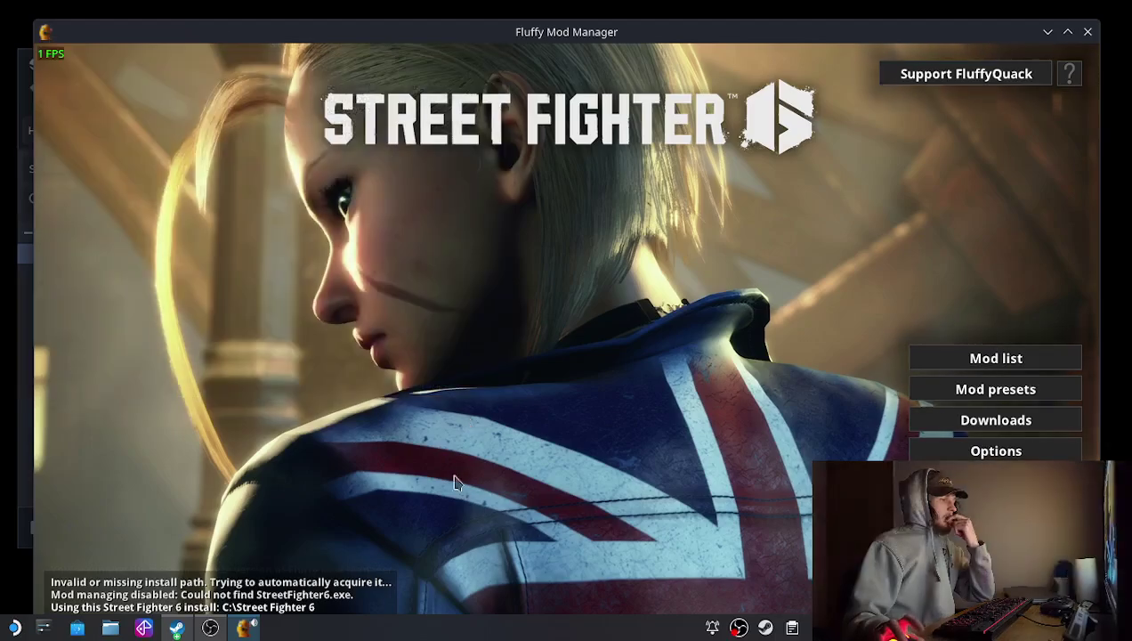
left_click(980, 359)
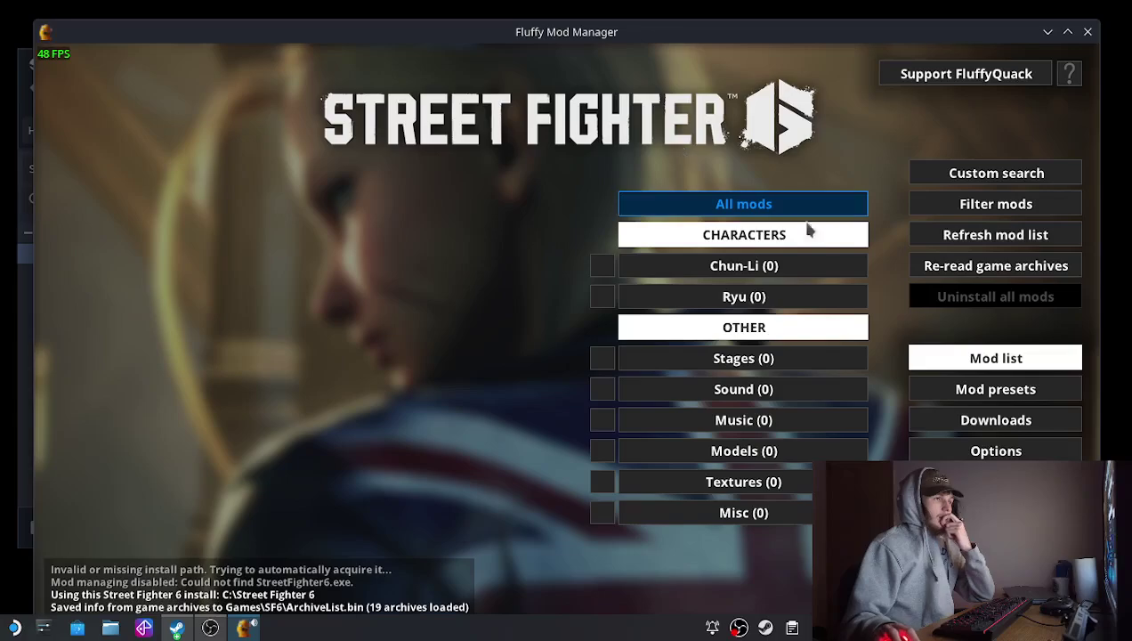
left_click(753, 207)
left_click(715, 203)
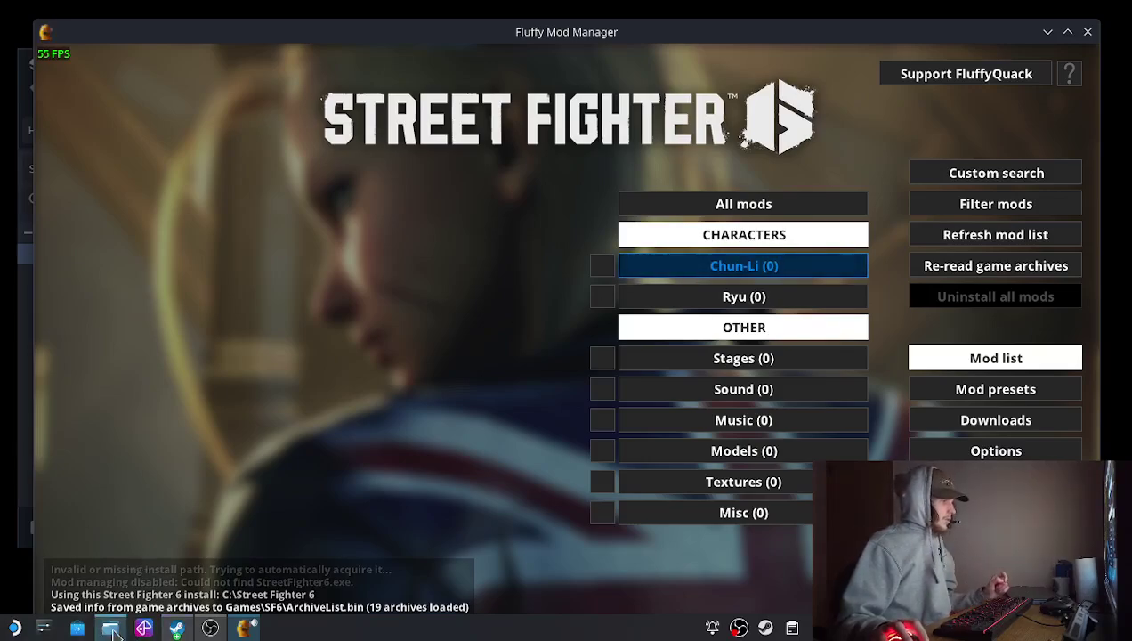
key("alt+Tab")
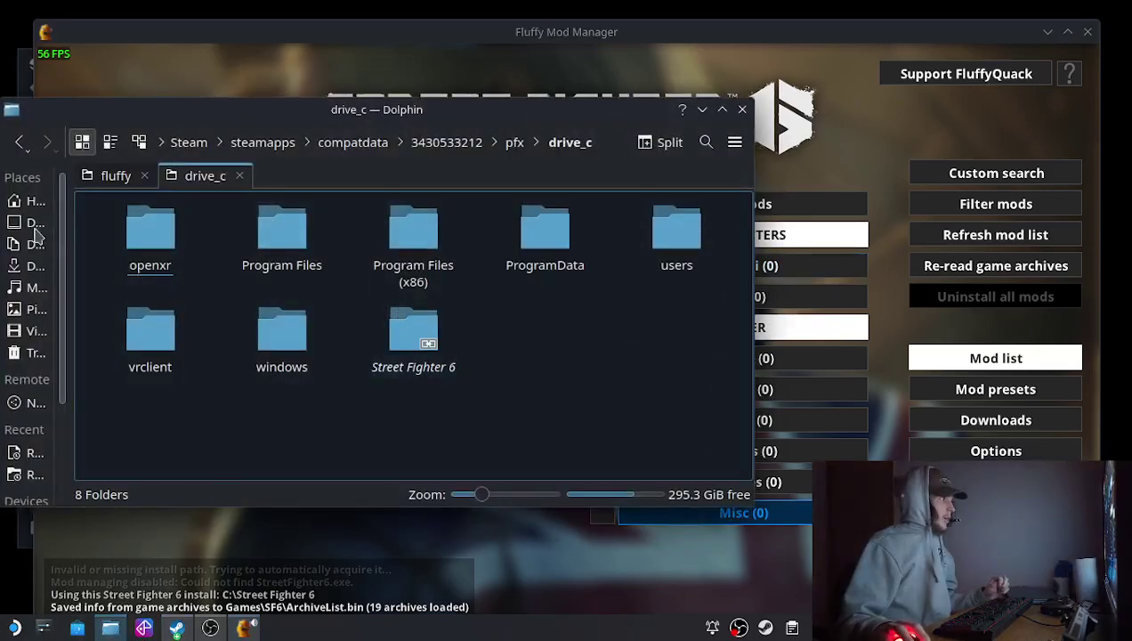
left_click(26, 245)
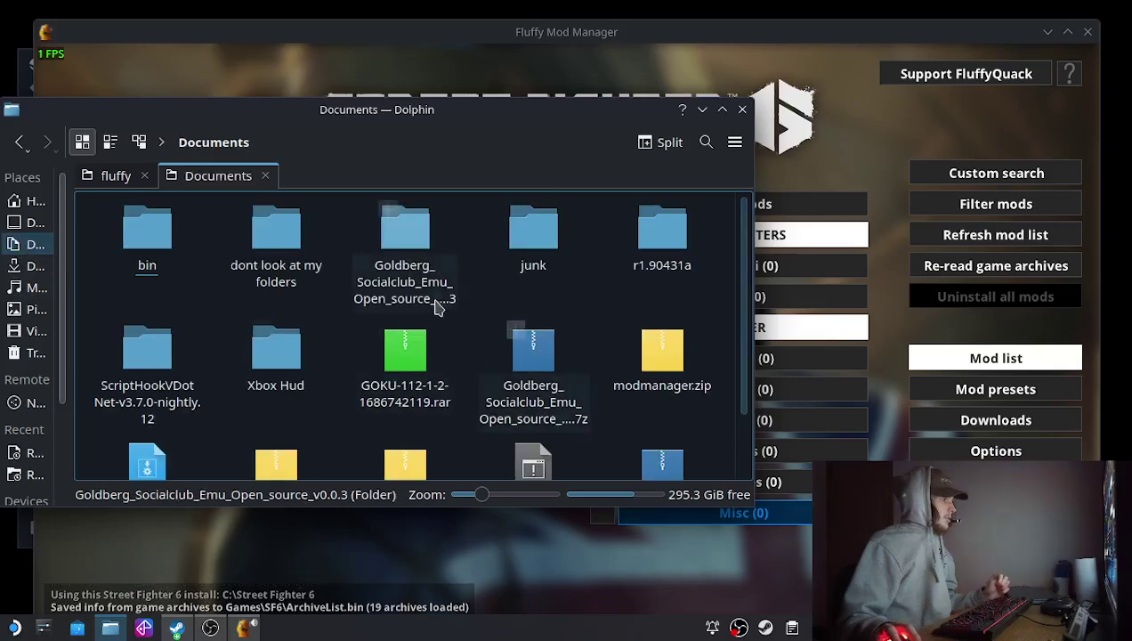
scroll(440, 307, "down", 2)
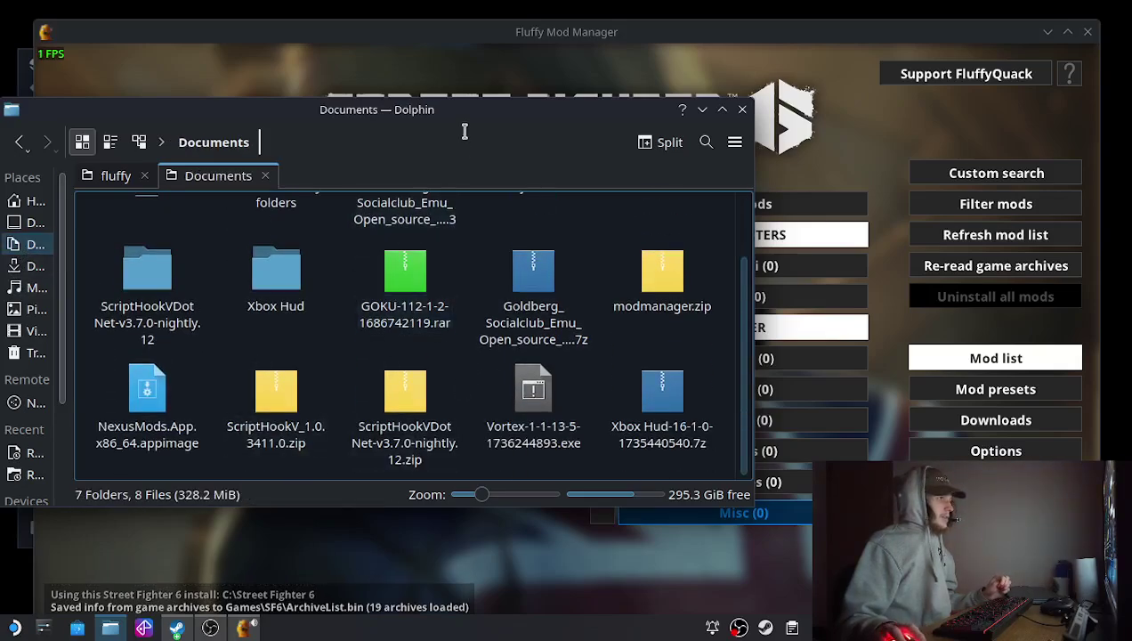
left_click_drag(485, 125, 881, 221)
left_click_drag(801, 365, 203, 184)
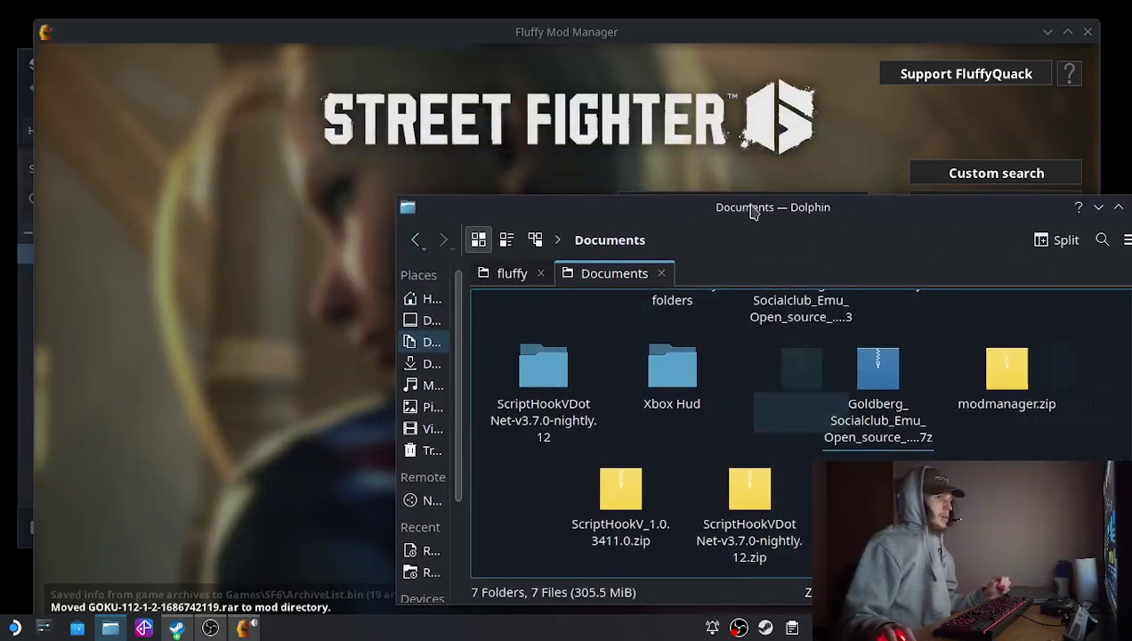
Close Dolphin, enable the GOKU mod, refresh the mod list and close the manager
left_click_drag(755, 210, 341, 176)
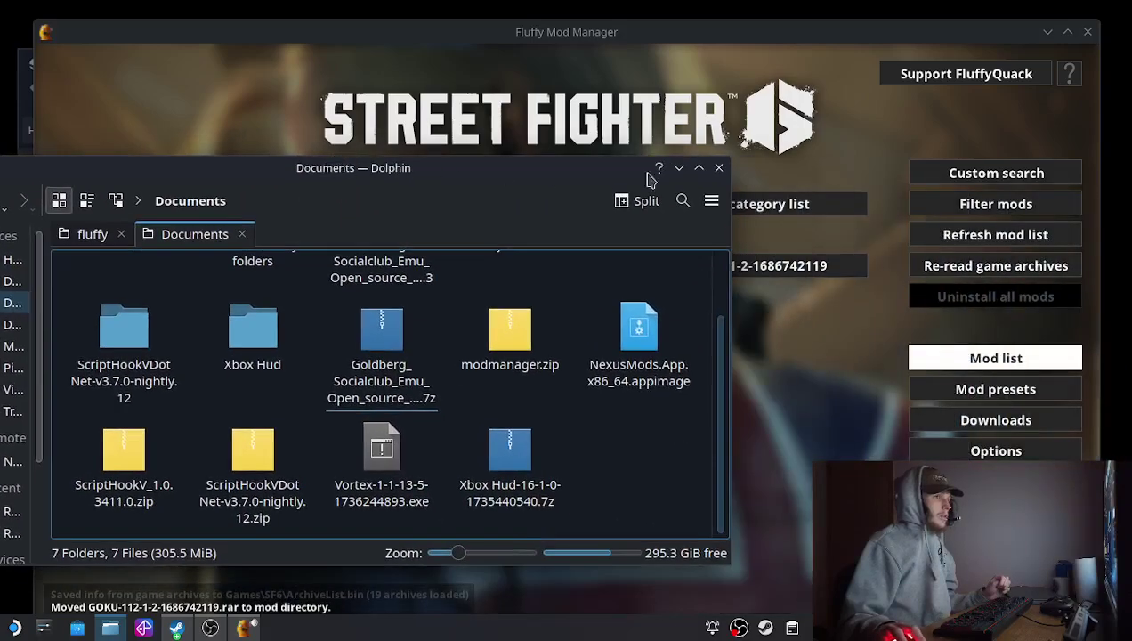
left_click(709, 173)
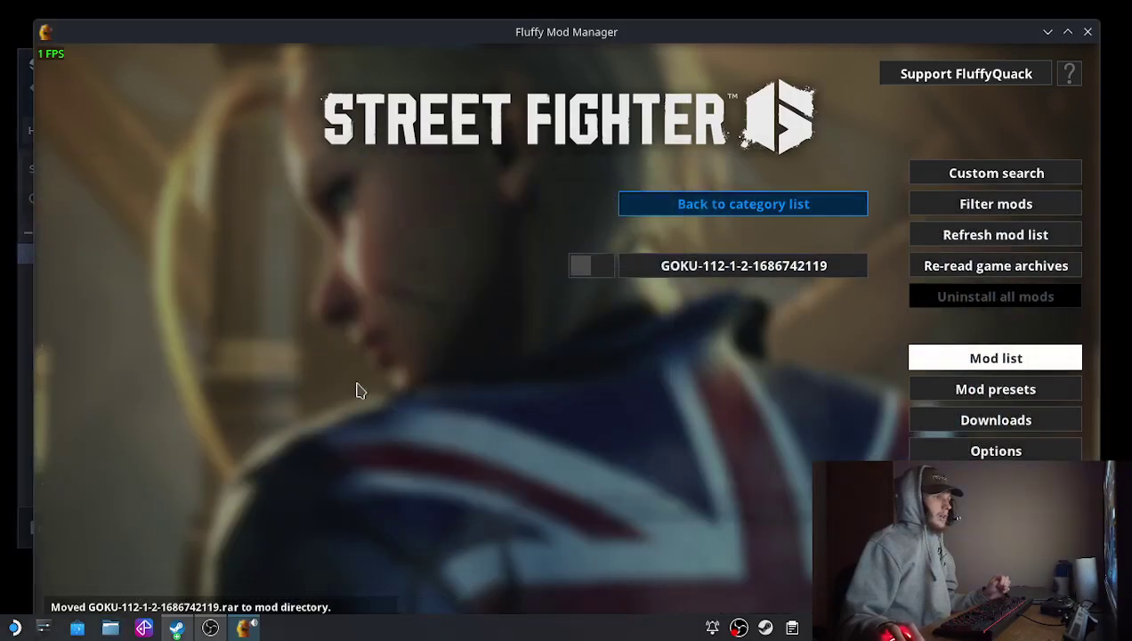
left_click(604, 274)
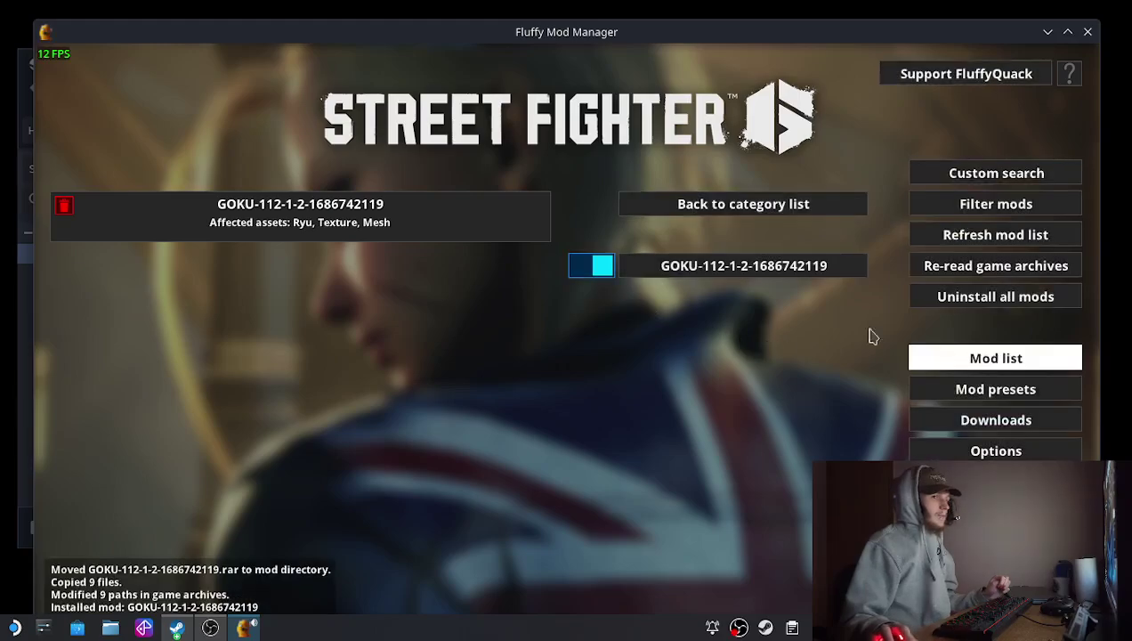
left_click(1004, 242)
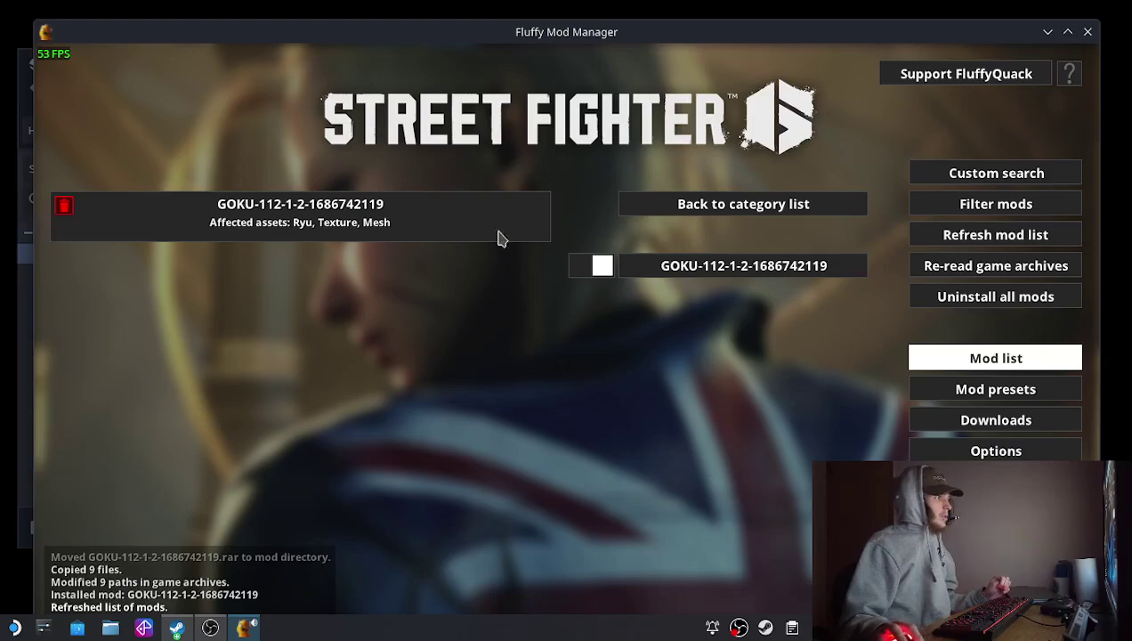
left_click(1087, 33)
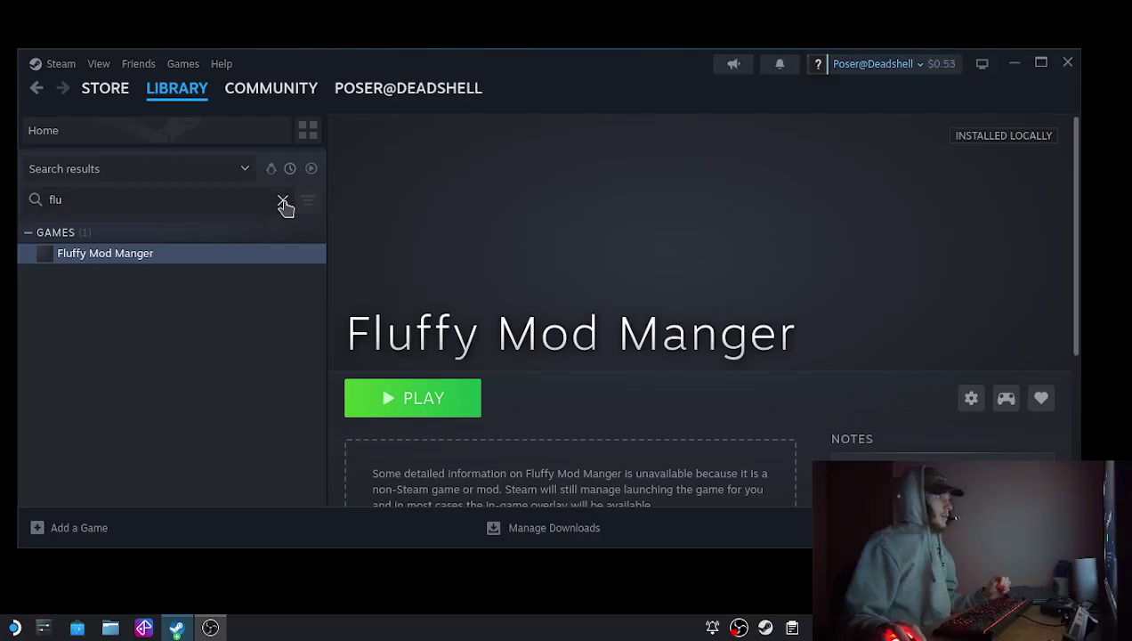
Search the library for 'stre' and launch Street Fighter 6
left_click(283, 201)
type("stre")
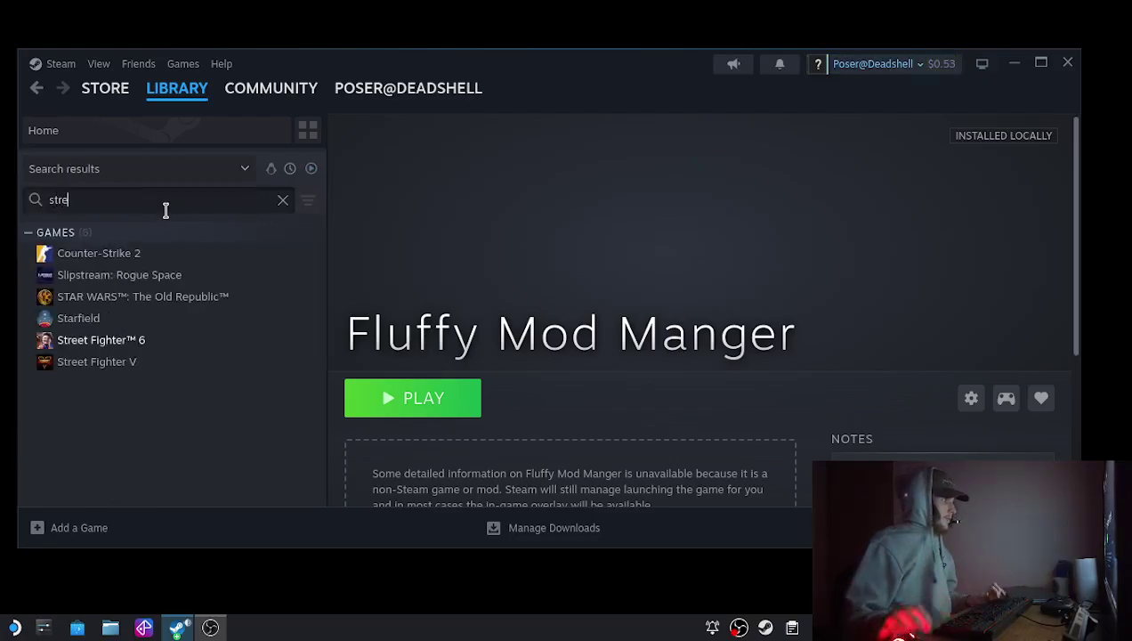
left_click(135, 276)
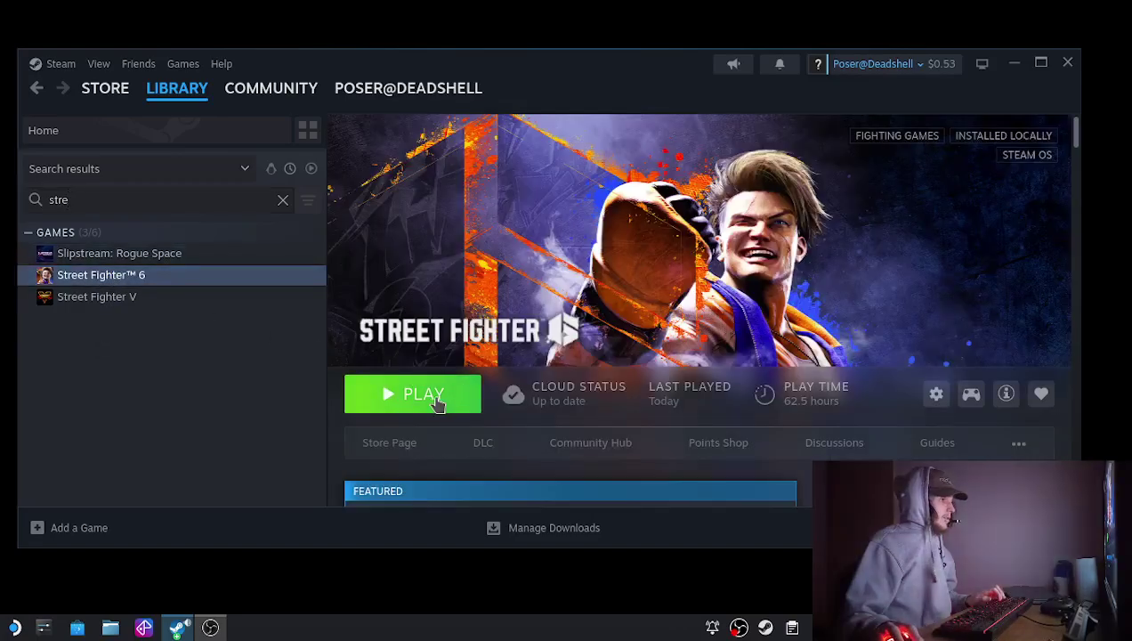
left_click(437, 404)
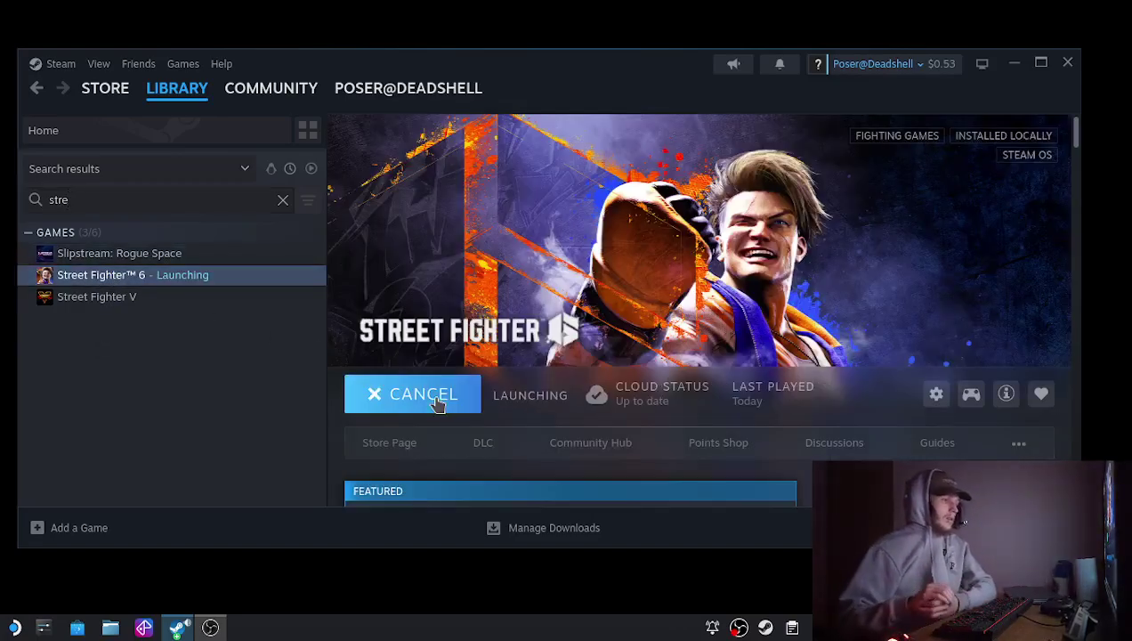